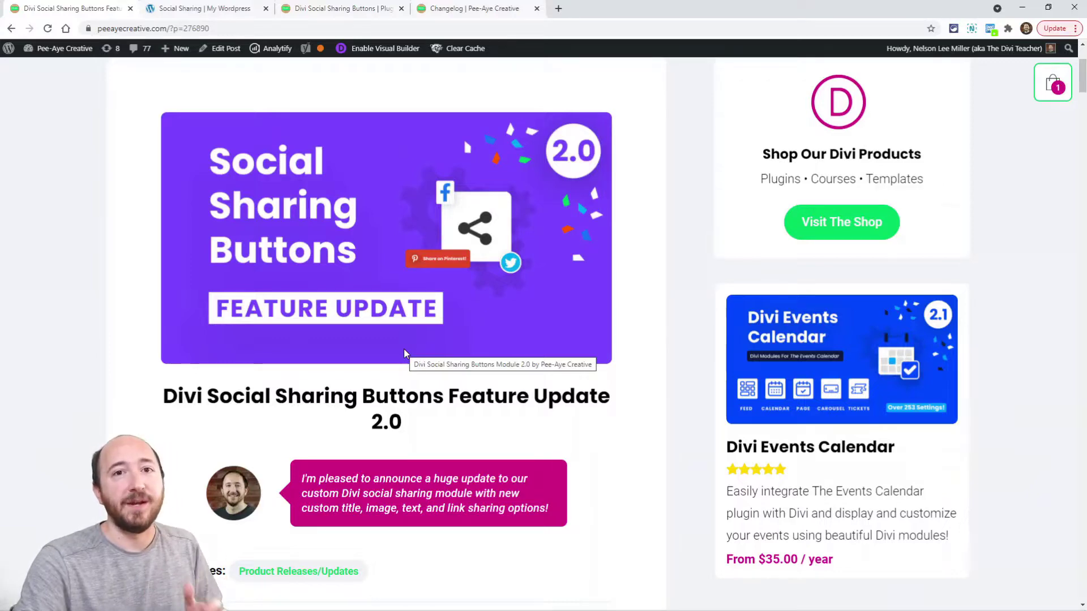
- Scroll the blog post down to the New Sharing Options heading and its Global Sharing Options GIF demo
scroll(404, 354, "down", 6)
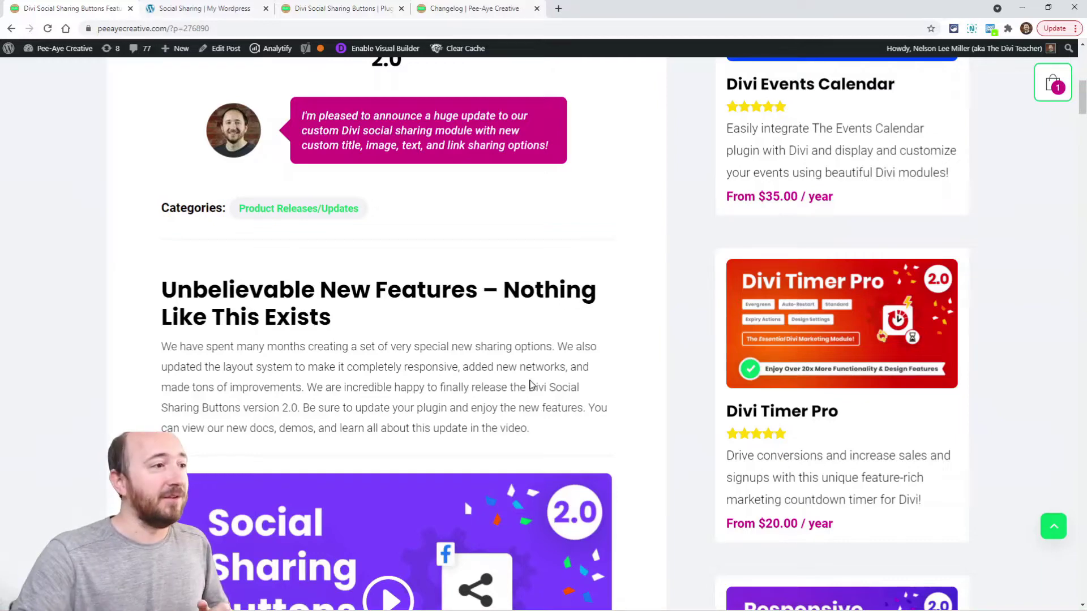
scroll(531, 385, "down", 10)
scroll(536, 392, "down", 1)
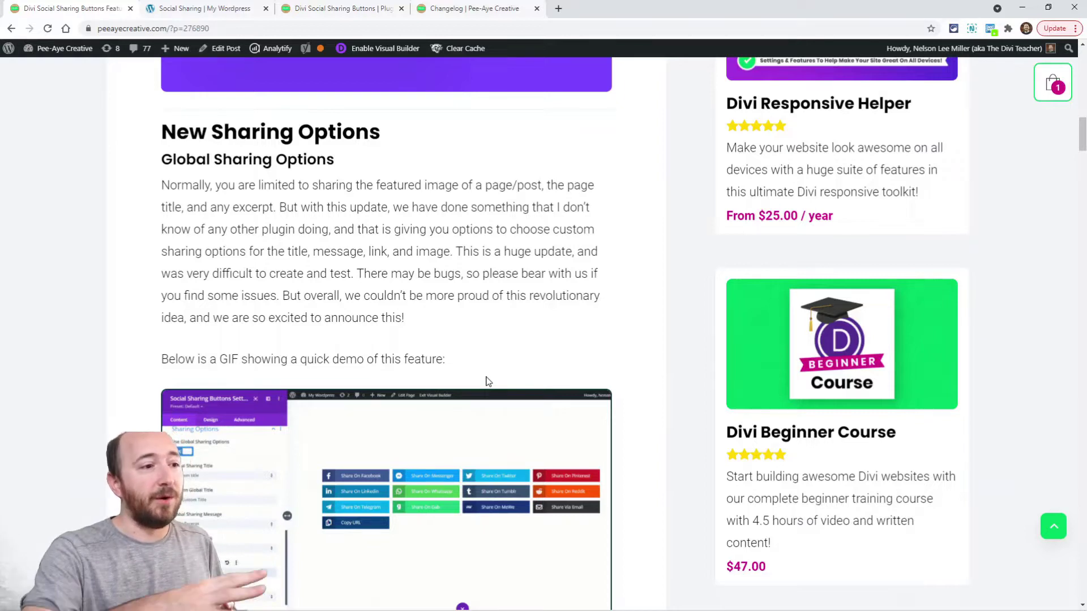
- Scroll past the GIF to the still screenshot of the global Sharing Options settings
scroll(478, 383, "down", 1)
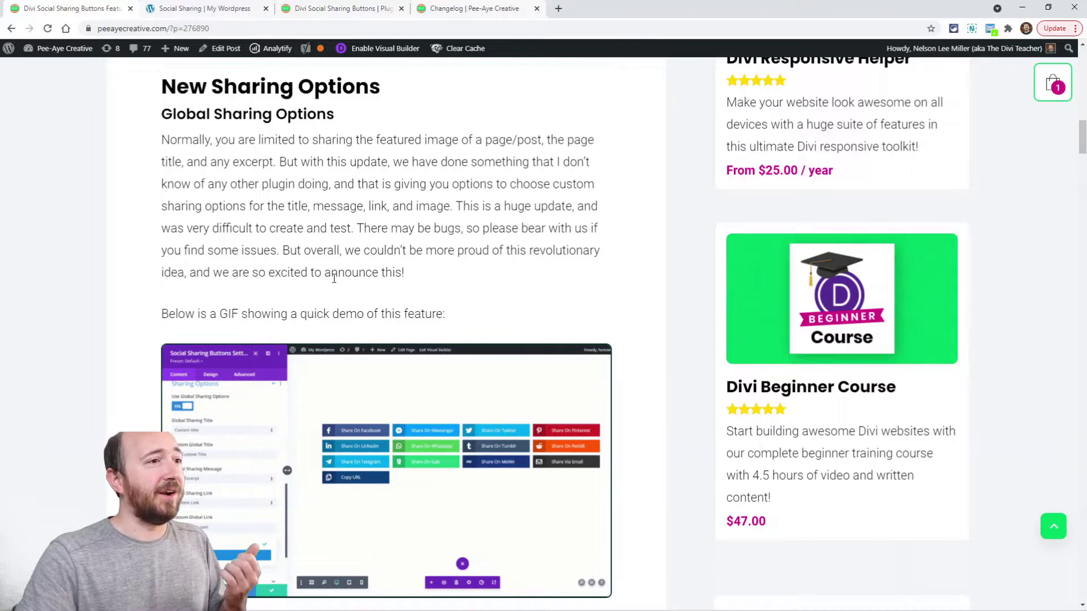
scroll(407, 295, "down", 7)
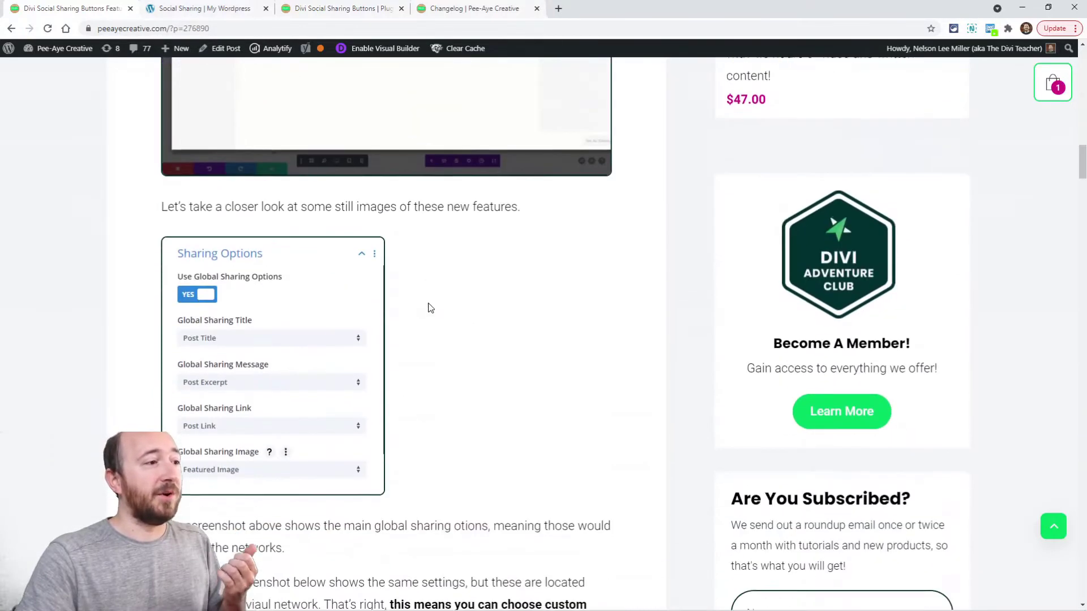
scroll(428, 307, "down", 2)
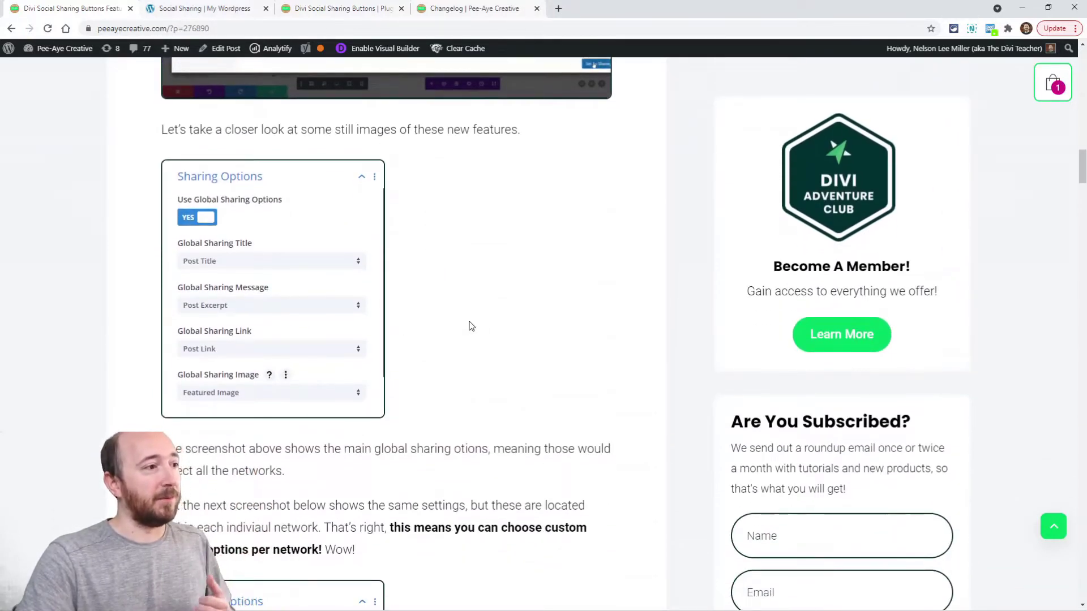
scroll(469, 326, "down", 1)
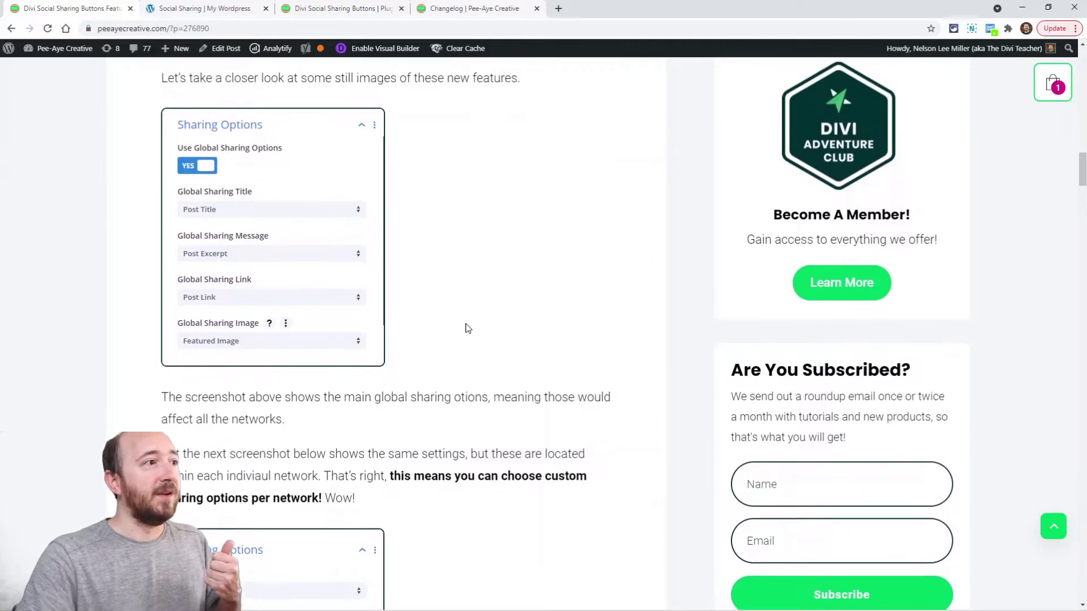
scroll(467, 328, "up", 1)
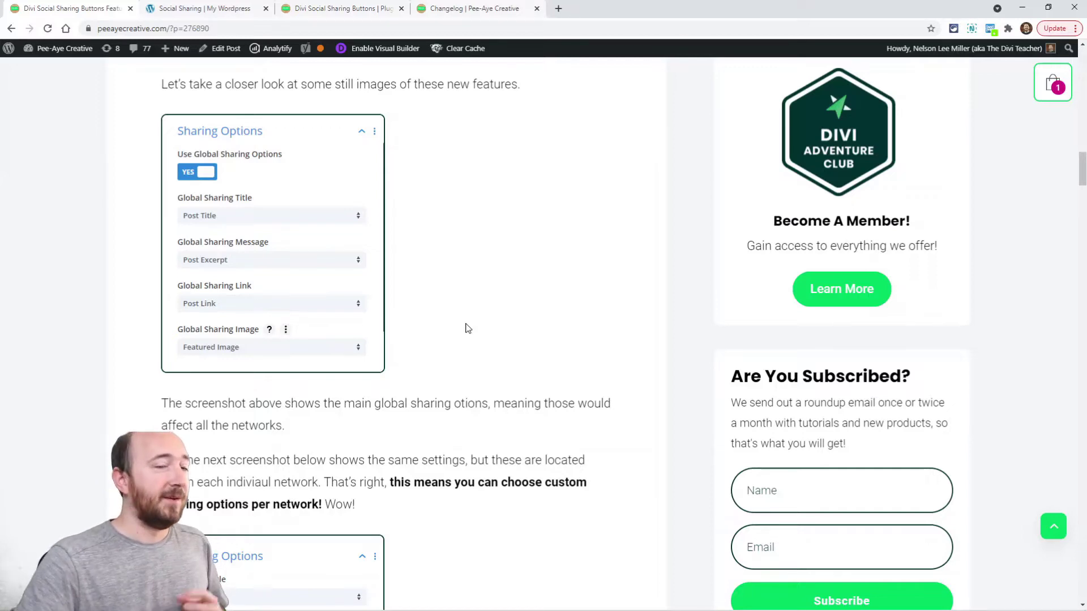
- Scroll to the Custom Title and Custom Text screenshots showing the custom title and message fields
scroll(461, 369, "down", 2)
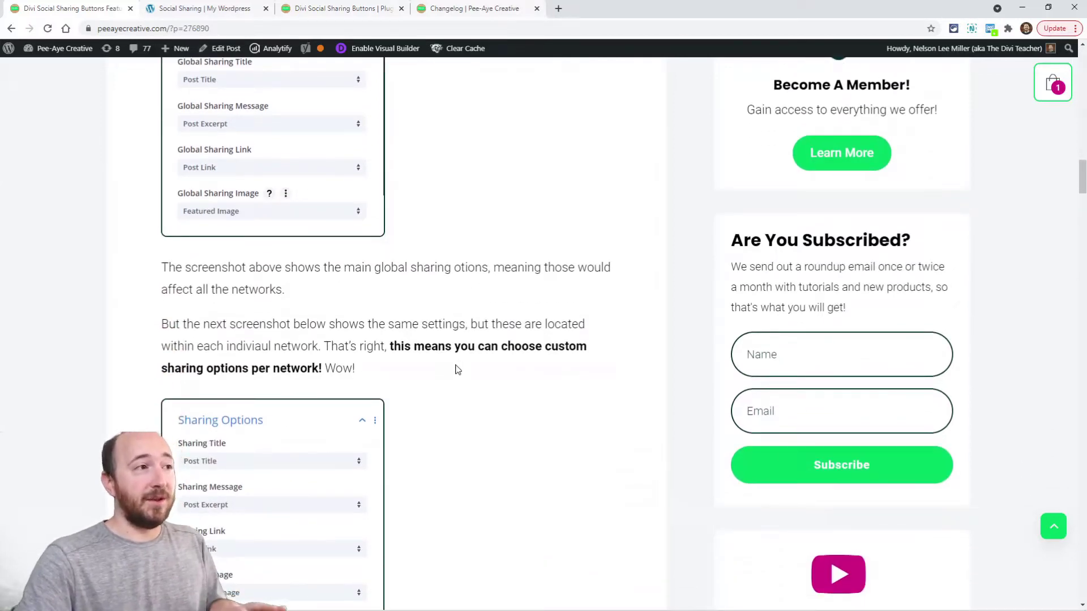
scroll(458, 369, "down", 2)
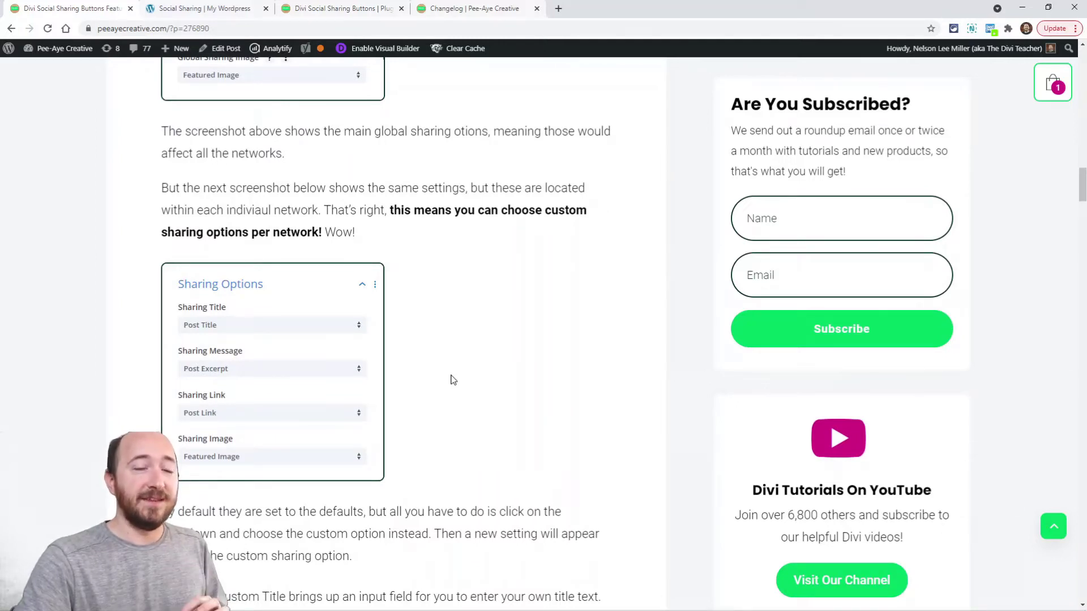
scroll(453, 380, "down", 3)
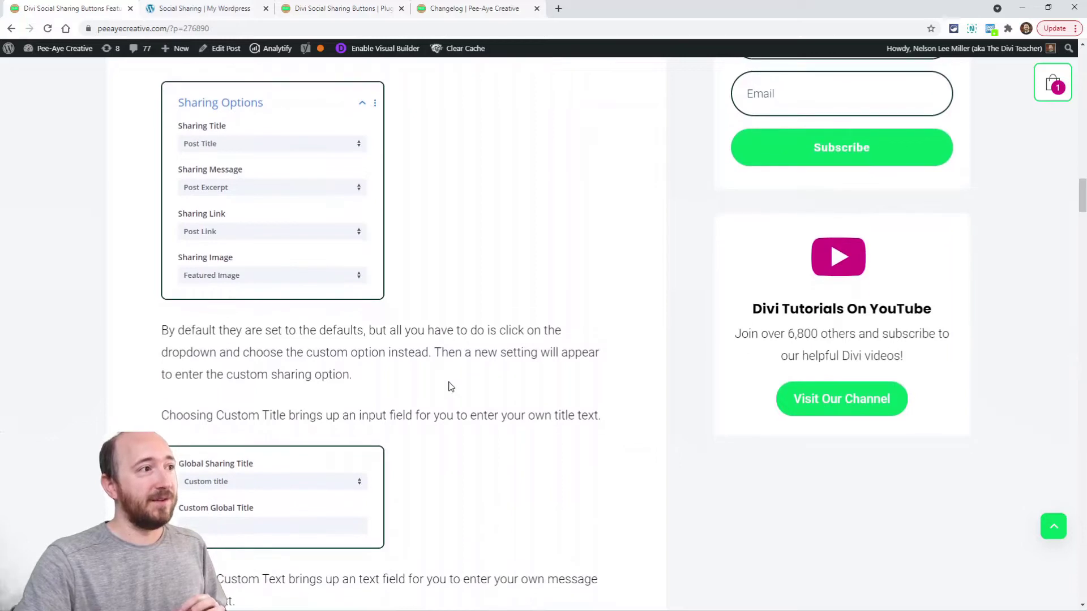
scroll(453, 387, "down", 3)
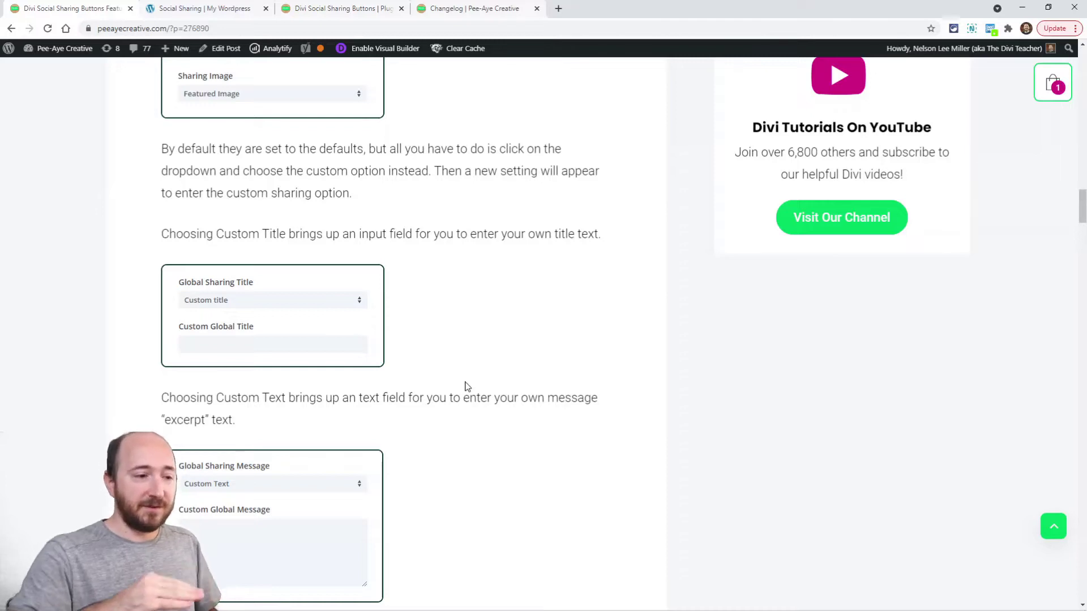
- Scroll past the Custom Link and Custom Image screenshots to the Individual Network Sharing Options Pinterest example
scroll(467, 387, "down", 3)
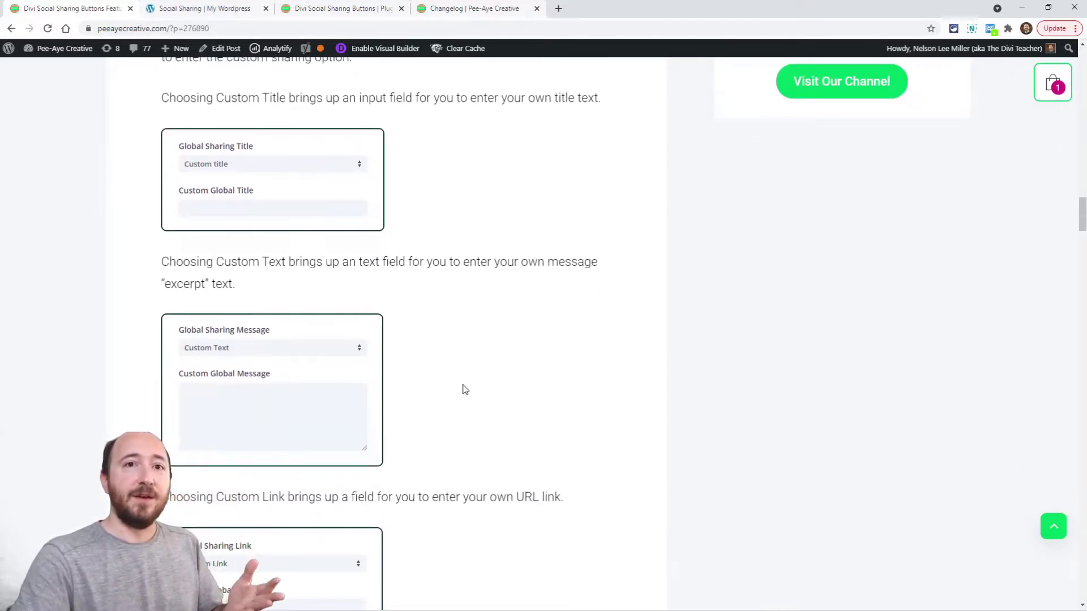
scroll(456, 396, "down", 3)
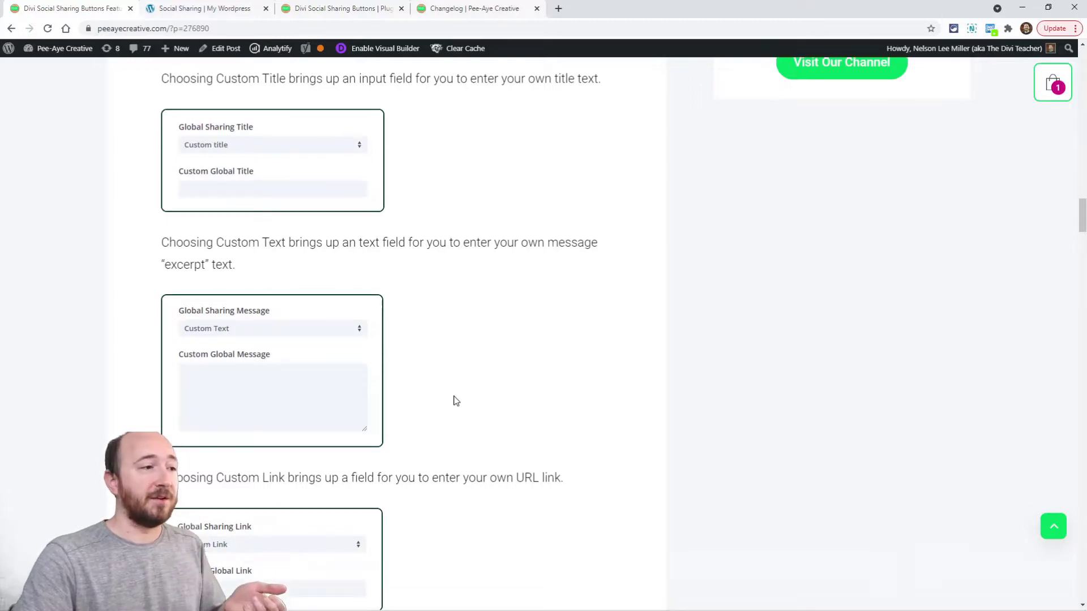
scroll(386, 422, "down", 4)
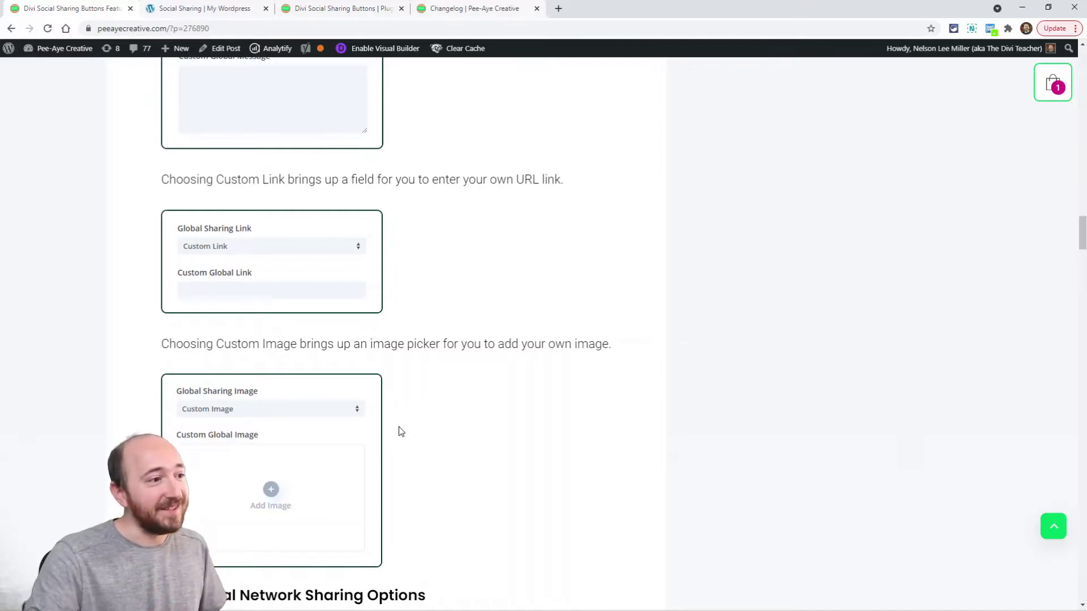
scroll(400, 432, "down", 3)
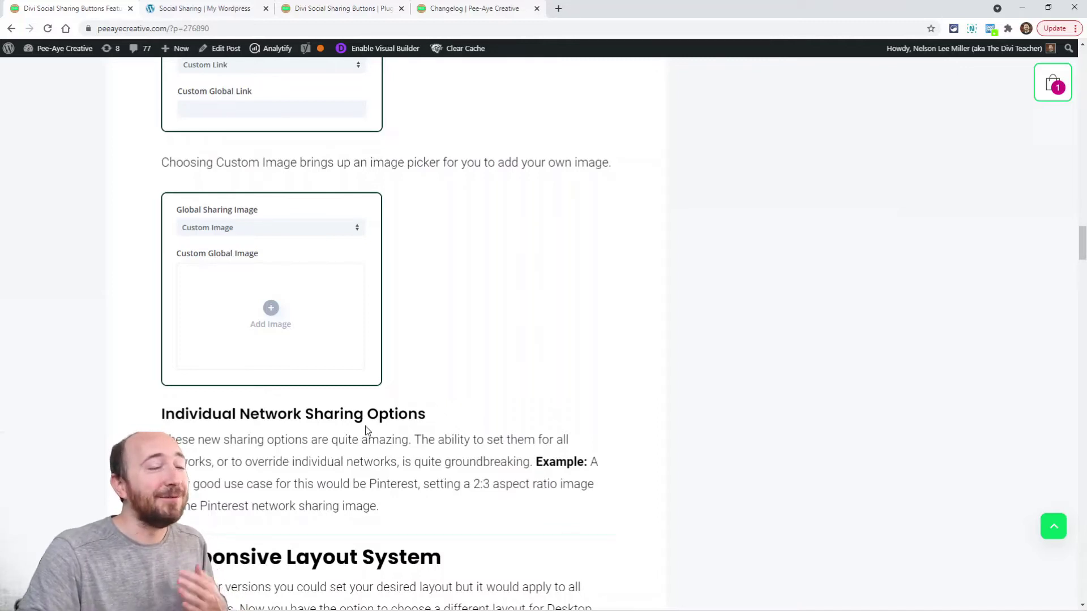
- Turn Use Global Sharing Options on in the Social Sharing Buttons module's Sharing Options
left_click(205, 9)
left_click(512, 337)
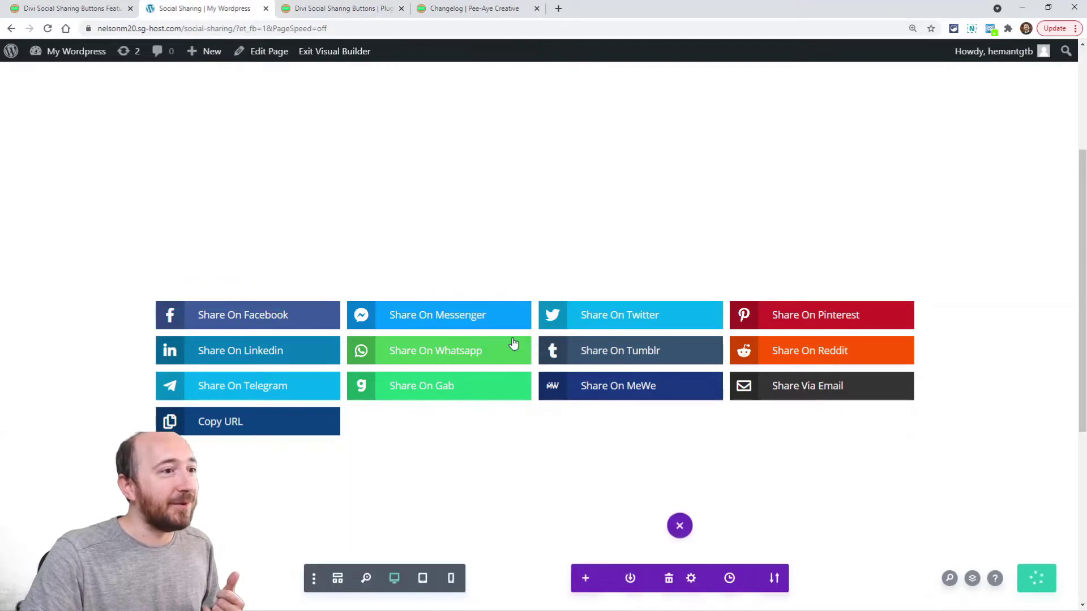
scroll(141, 339, "down", 5)
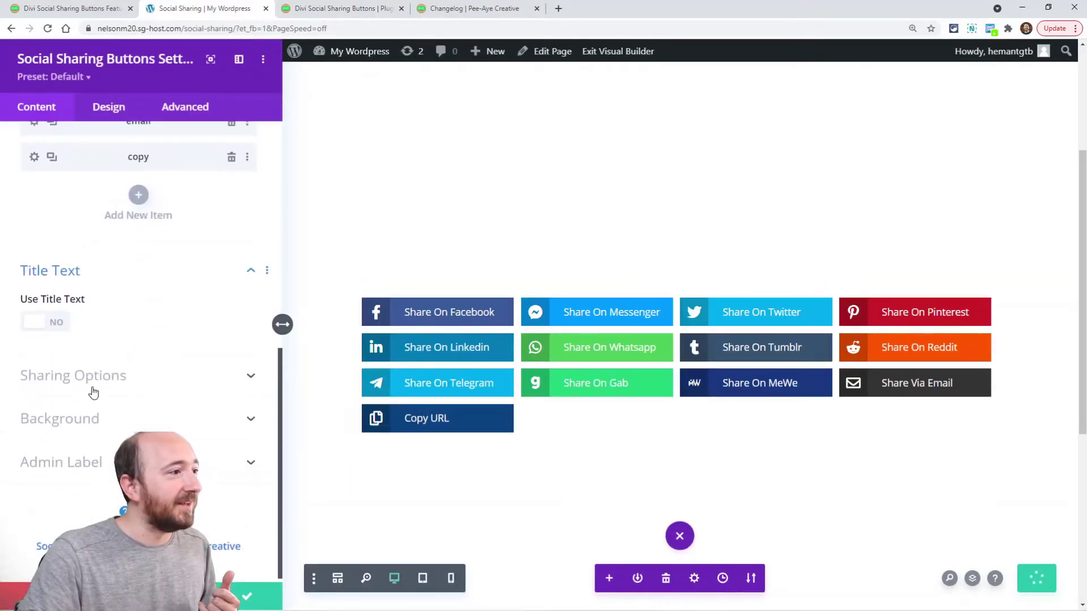
left_click(76, 378)
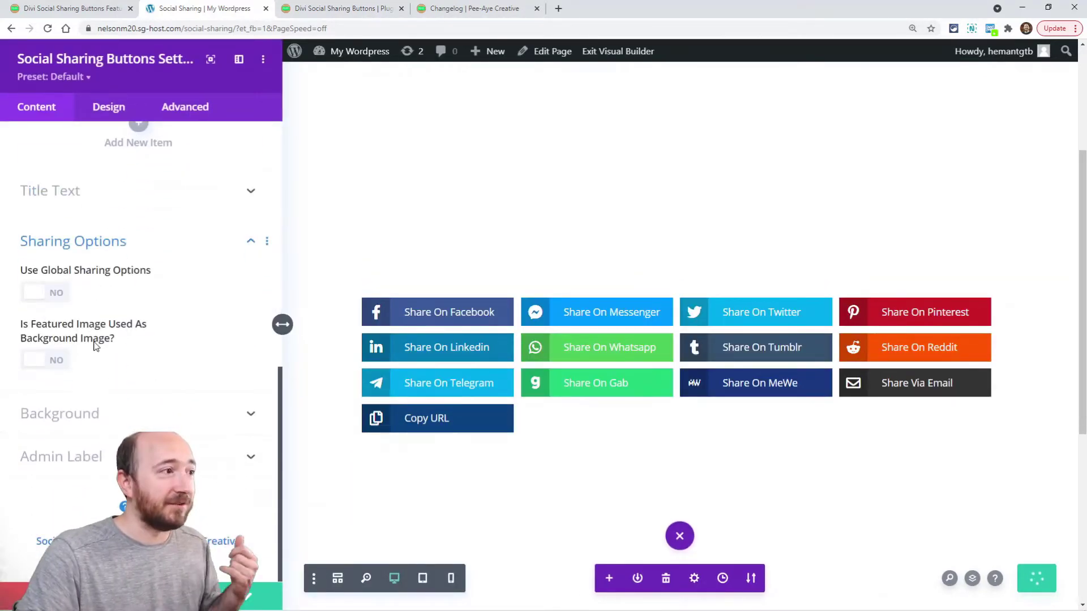
left_click(51, 293)
- Review the global sharing title choices and set Global Sharing Image to Custom Image
scroll(138, 334, "down", 1)
scroll(138, 334, "down", 1)
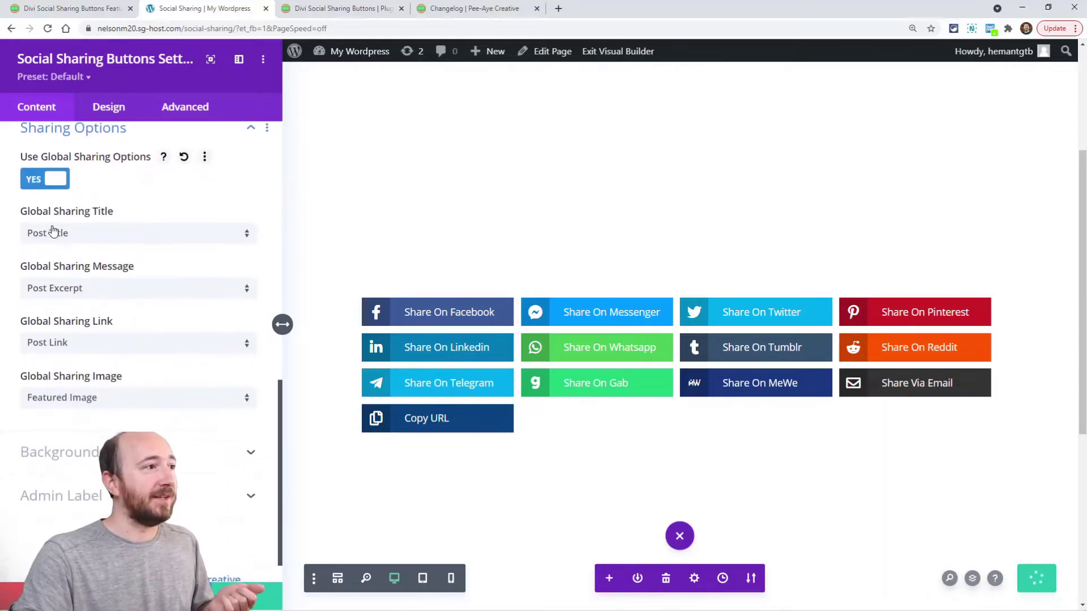
left_click(53, 232)
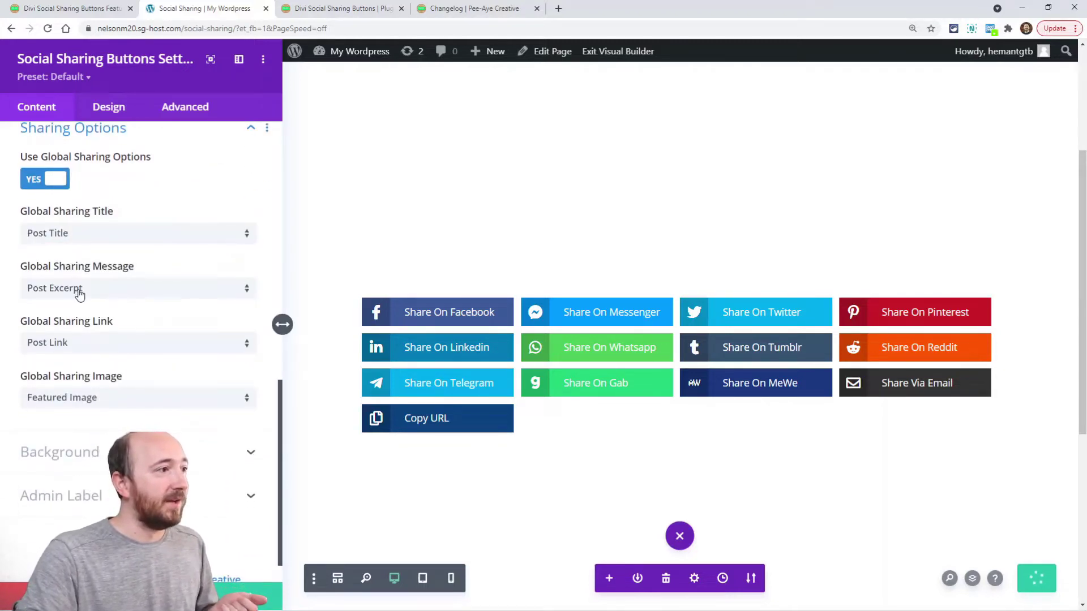
left_click(73, 399)
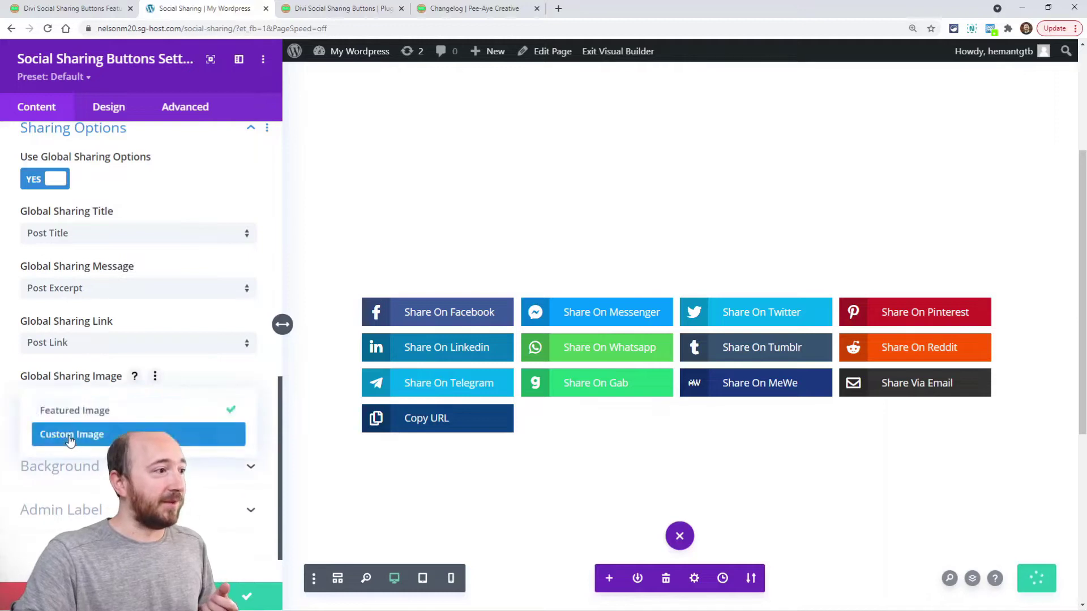
left_click(73, 433)
scroll(130, 354, "down", 1)
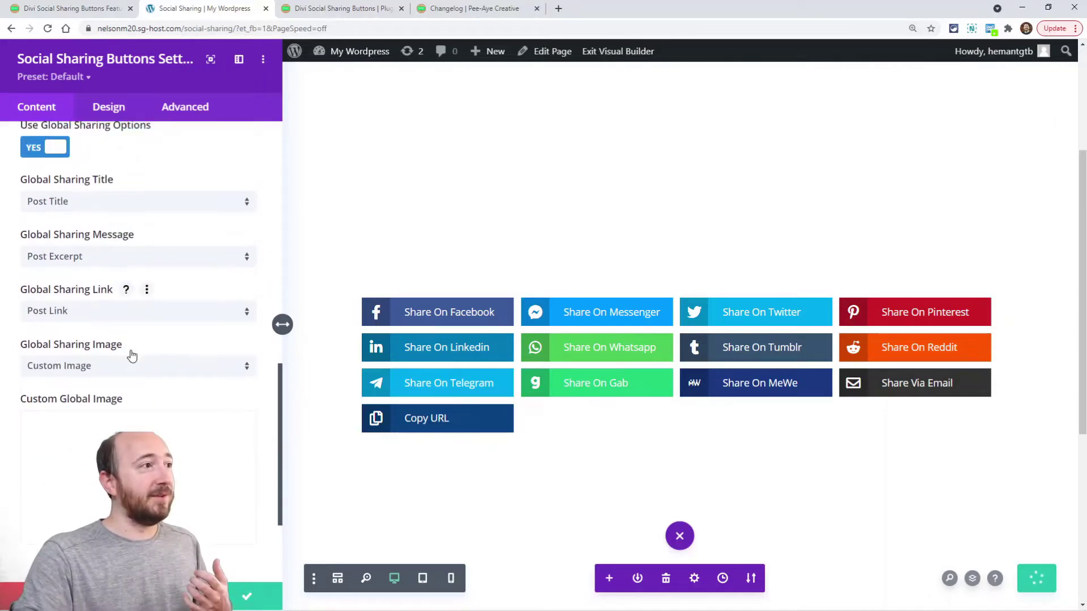
scroll(129, 351, "up", 10)
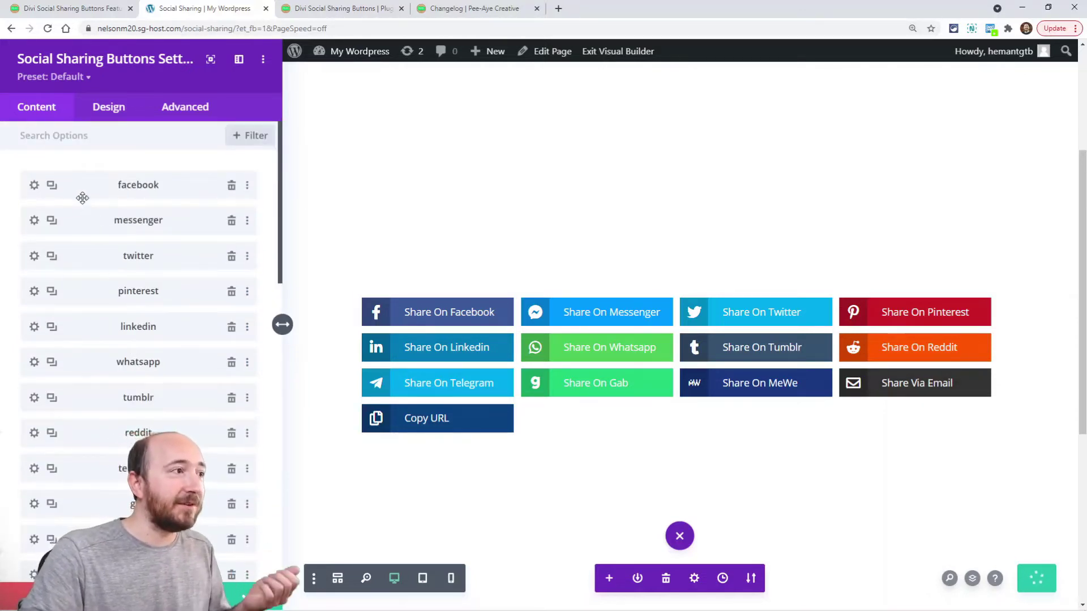
- Give the Facebook button the custom sharing title 'Title For Facebook'
left_click(34, 185)
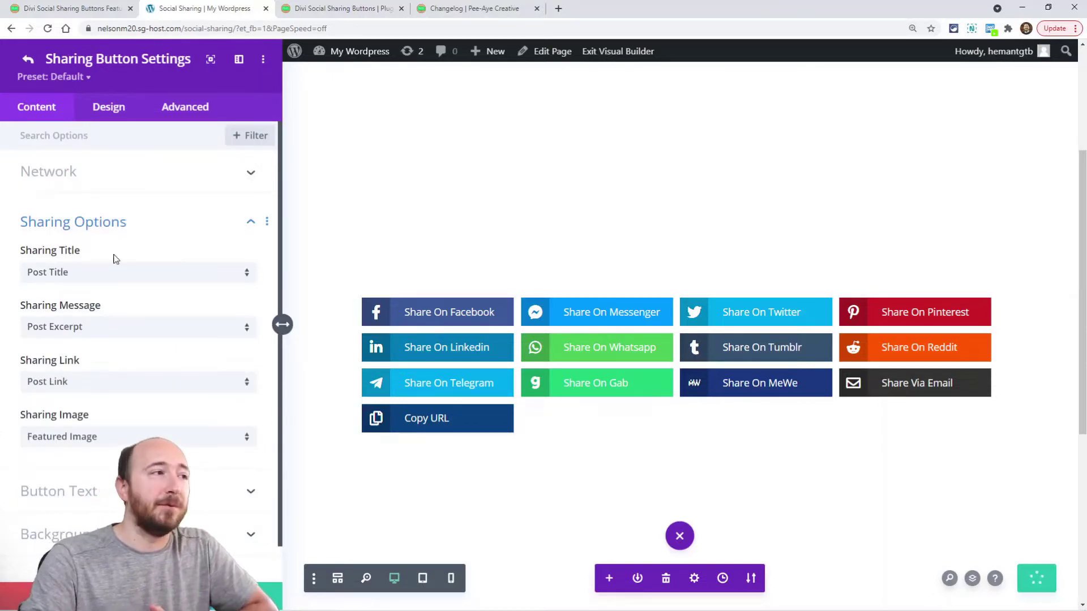
left_click(68, 276)
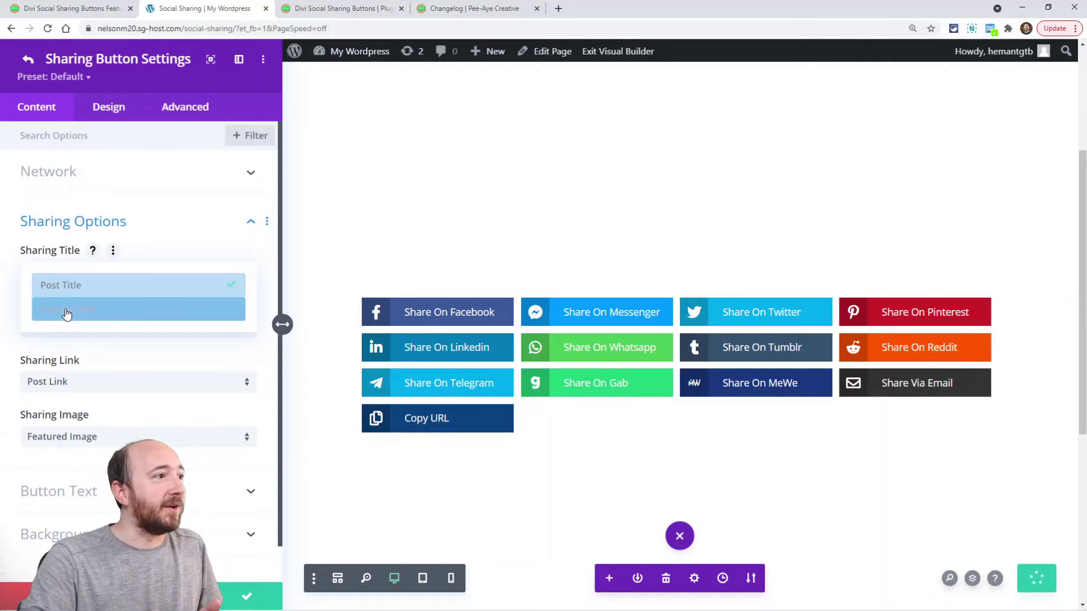
left_click(66, 313)
left_click(53, 328)
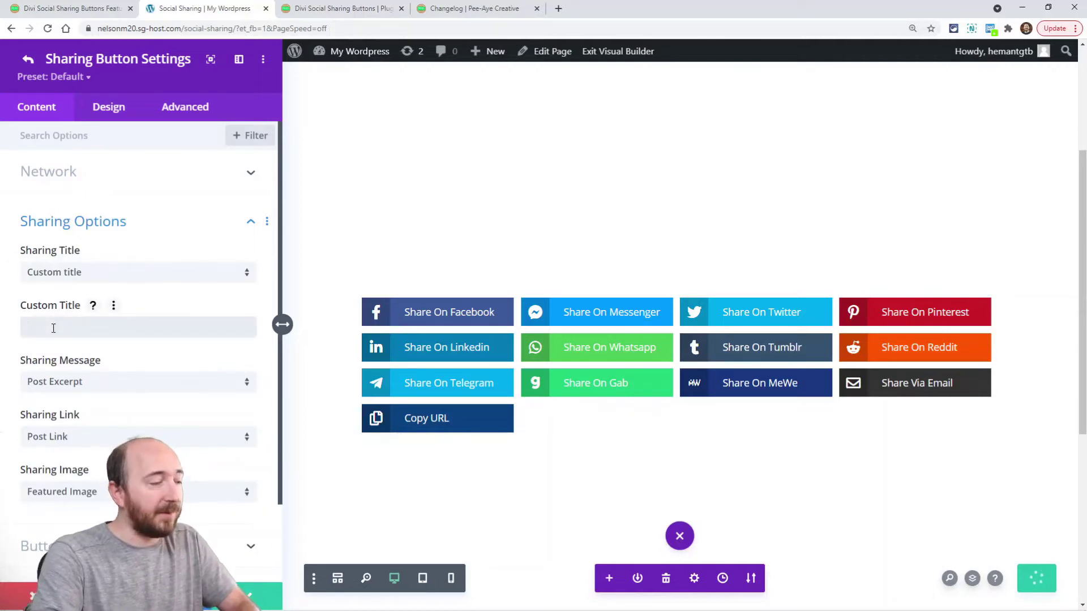
type("Title For Facebook")
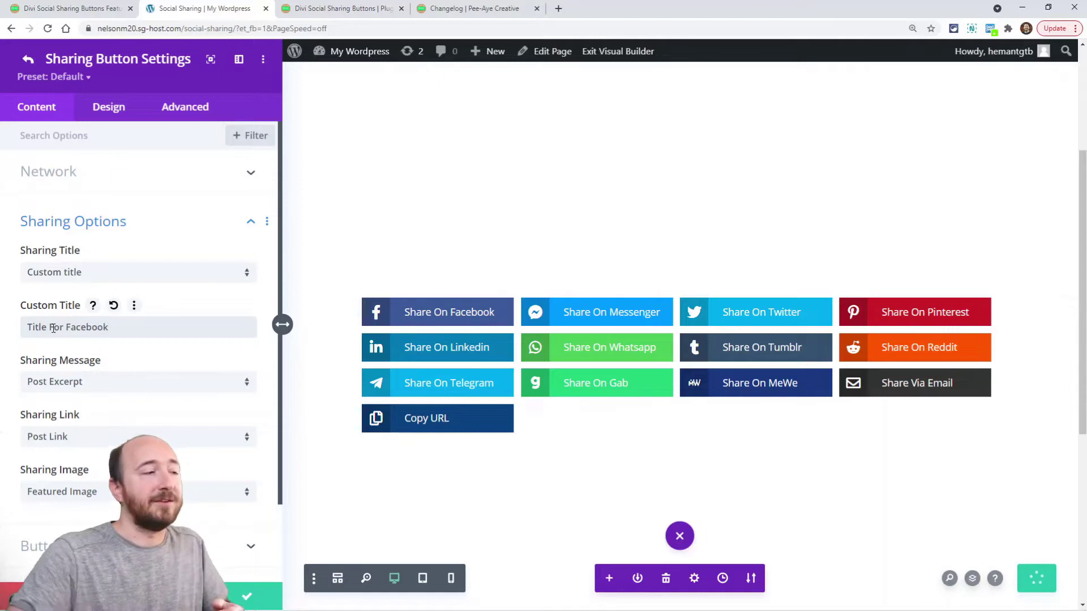
- Check Facebook's sharing image choices and keep Featured Image
scroll(126, 409, "down", 1)
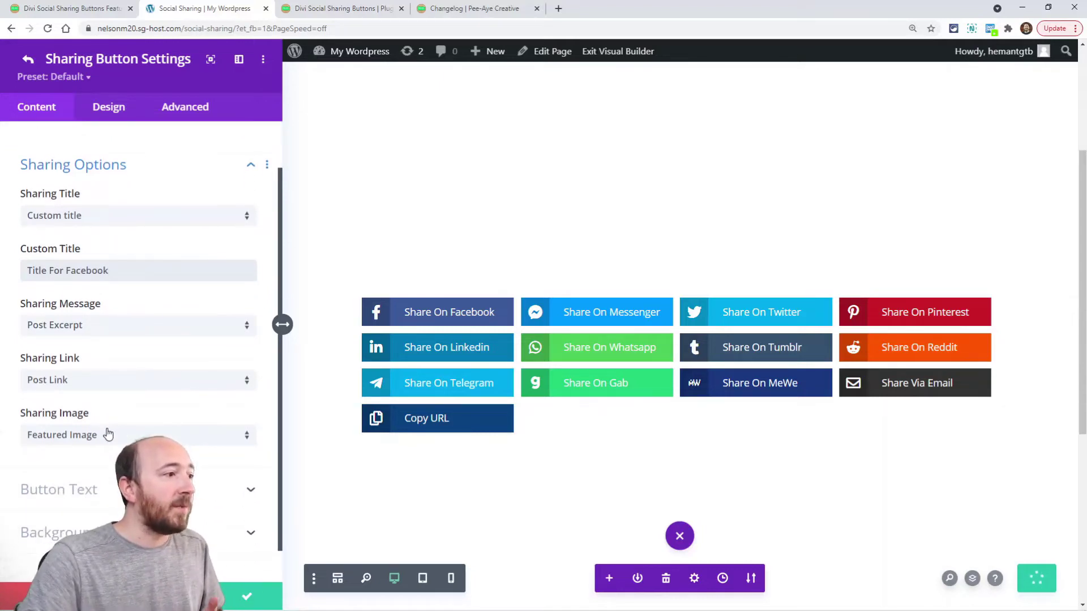
left_click(94, 436)
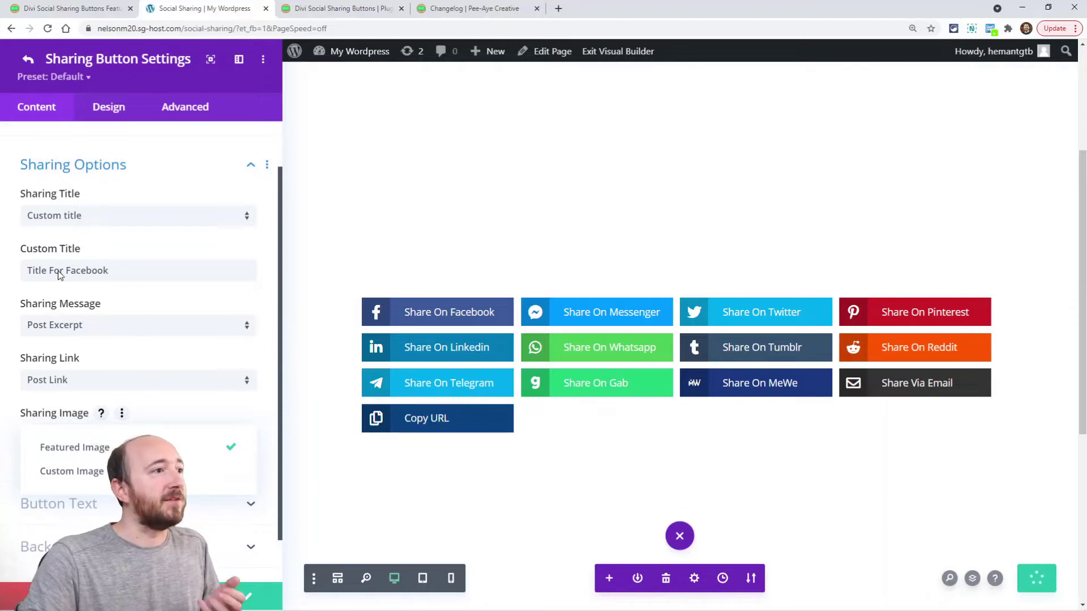
left_click(27, 64)
- View the Pinterest button's sharing settings, then the Messenger button's title, message, link and image sources
left_click(26, 63)
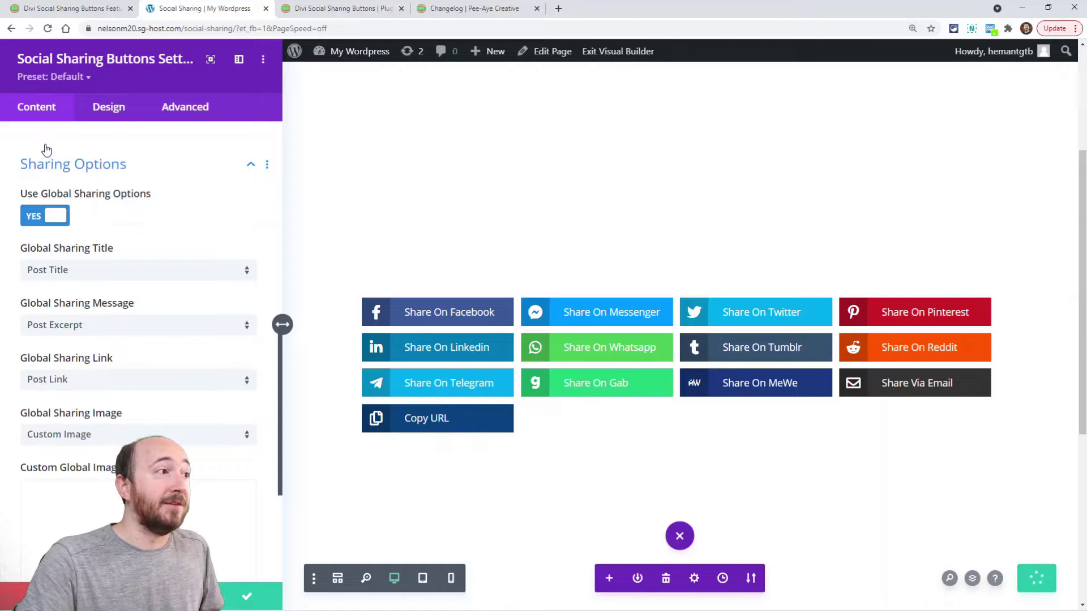
scroll(44, 170, "up", 5)
scroll(44, 180, "up", 5)
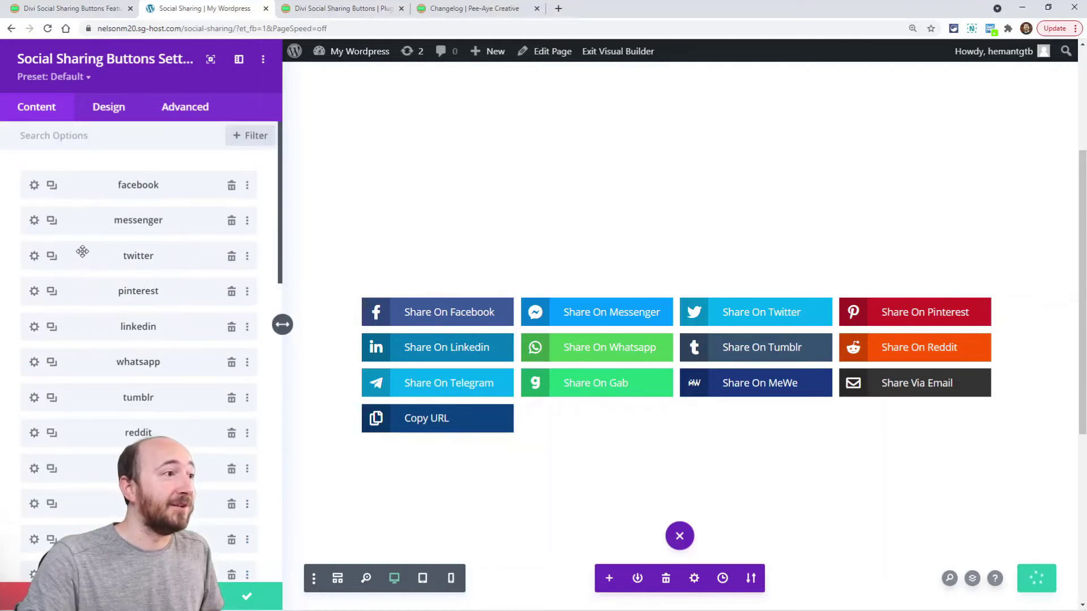
left_click(35, 292)
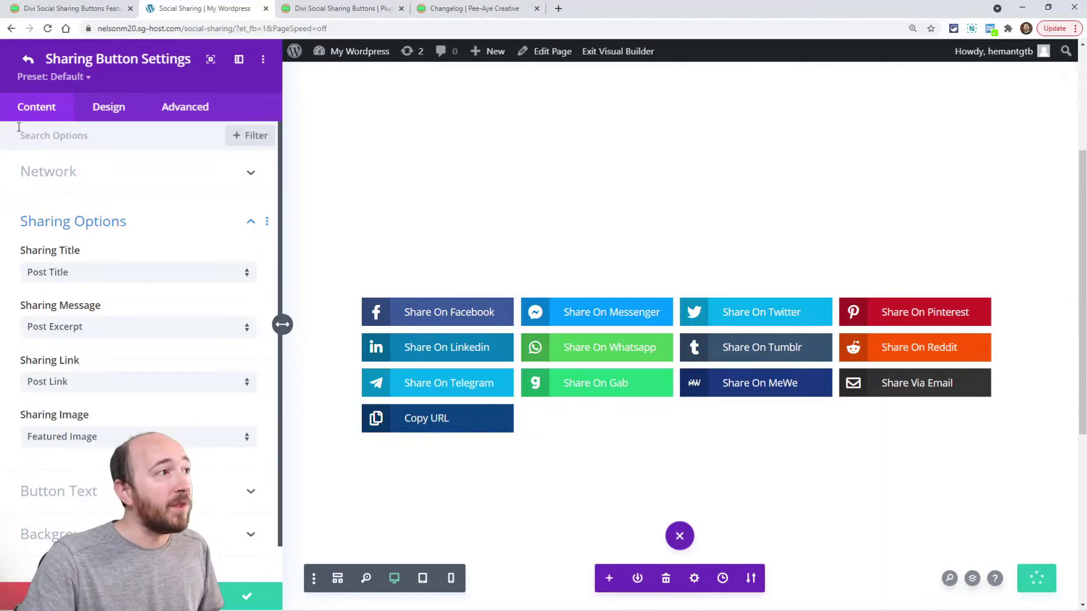
left_click(28, 59)
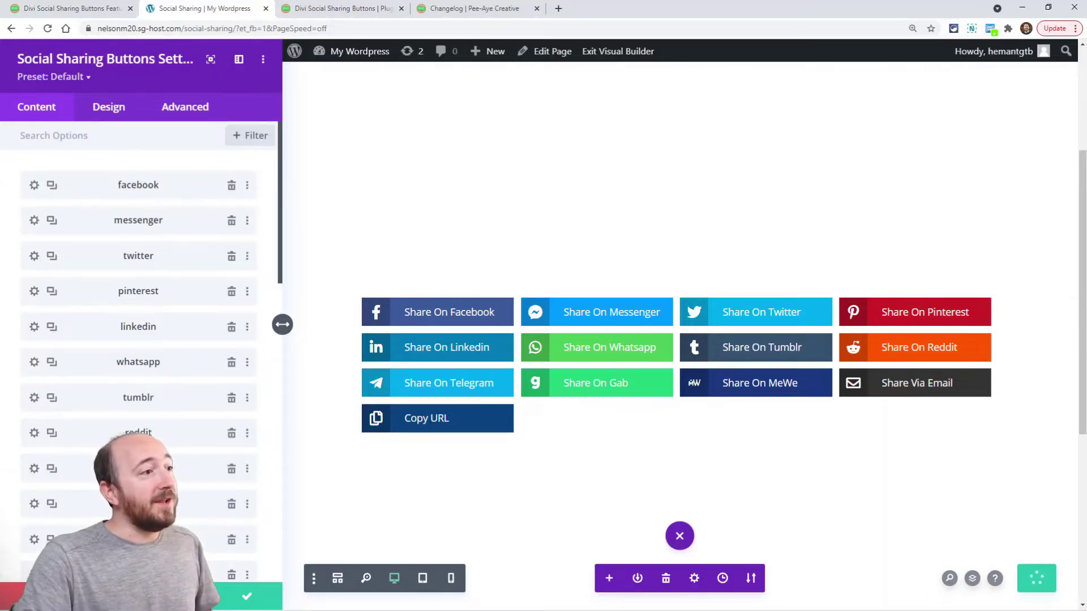
left_click(34, 220)
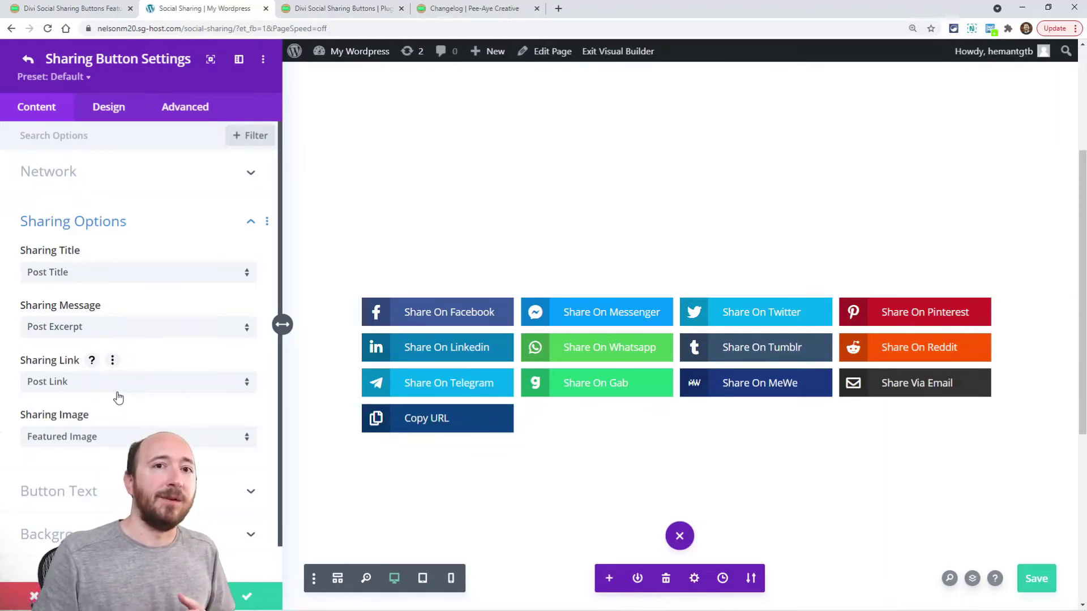
- Return to the network list, look it over, and show the module's Design options
left_click(28, 63)
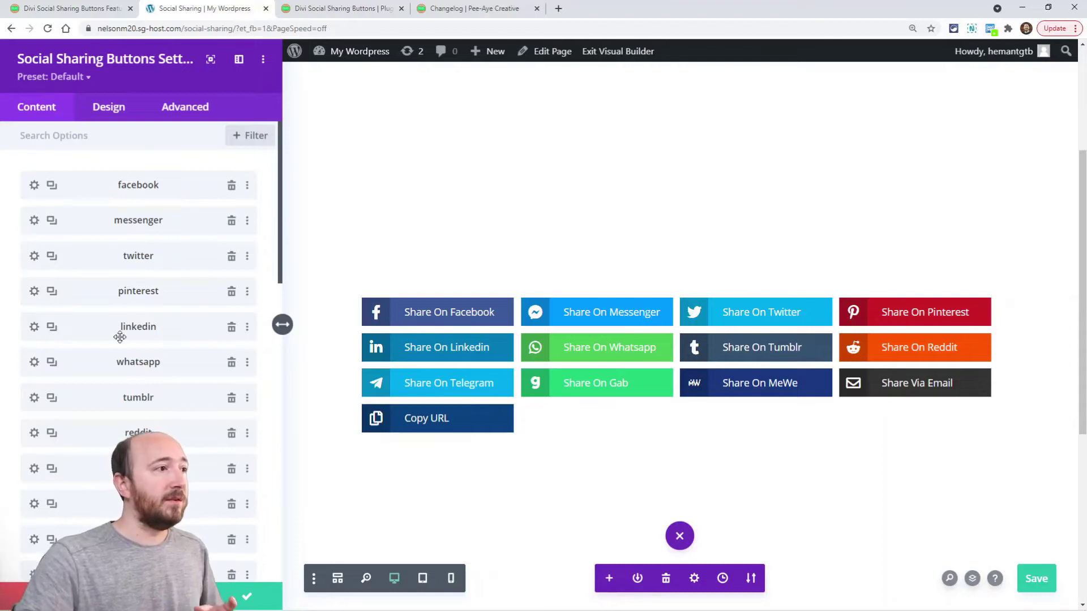
scroll(133, 329, "down", 8)
scroll(144, 361, "down", 2)
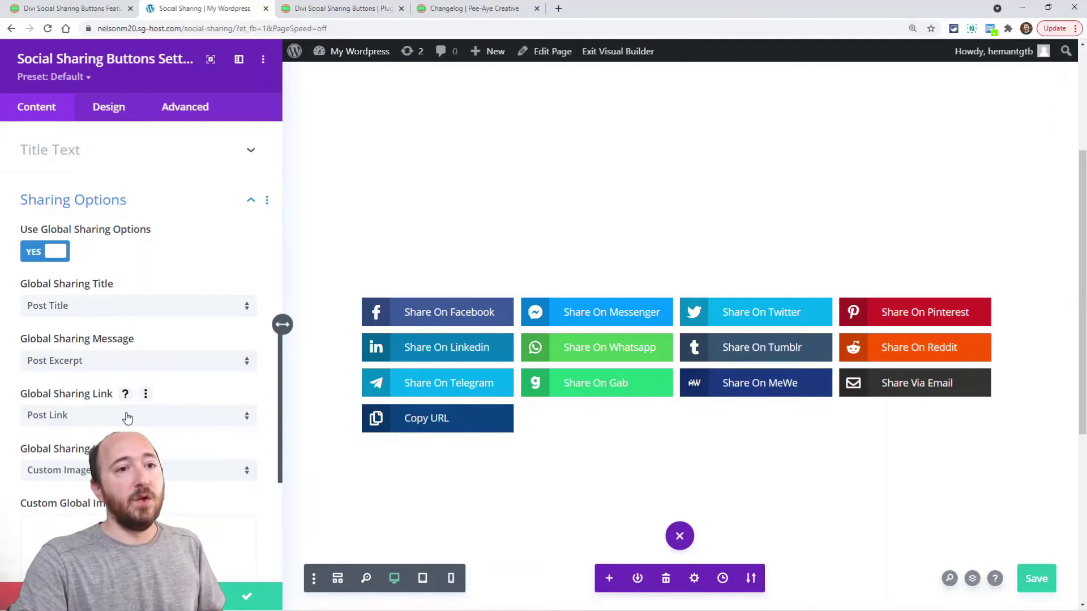
scroll(141, 427, "up", 7)
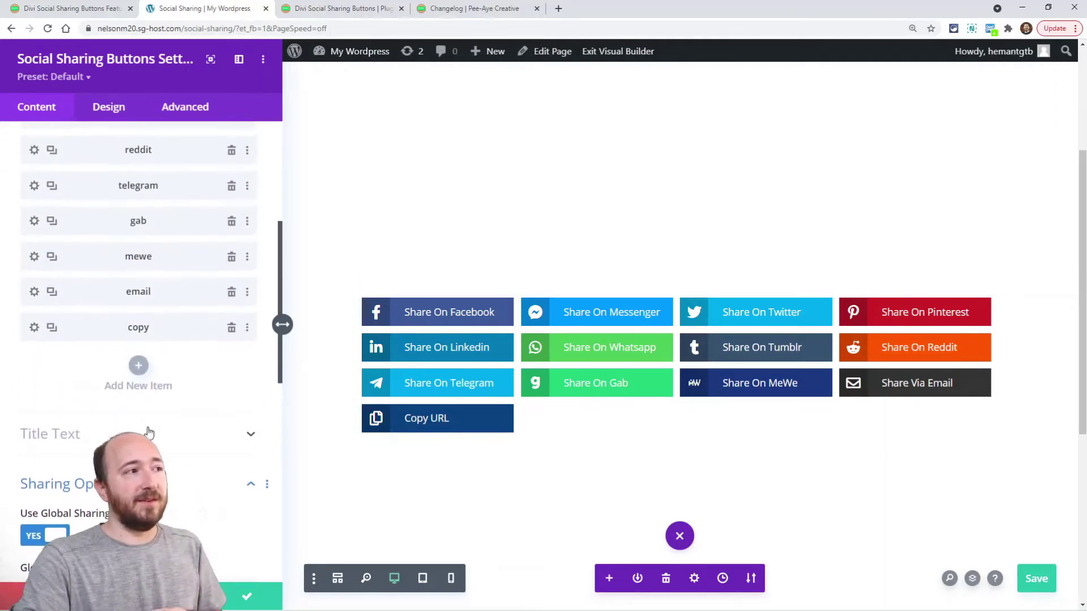
scroll(140, 427, "up", 3)
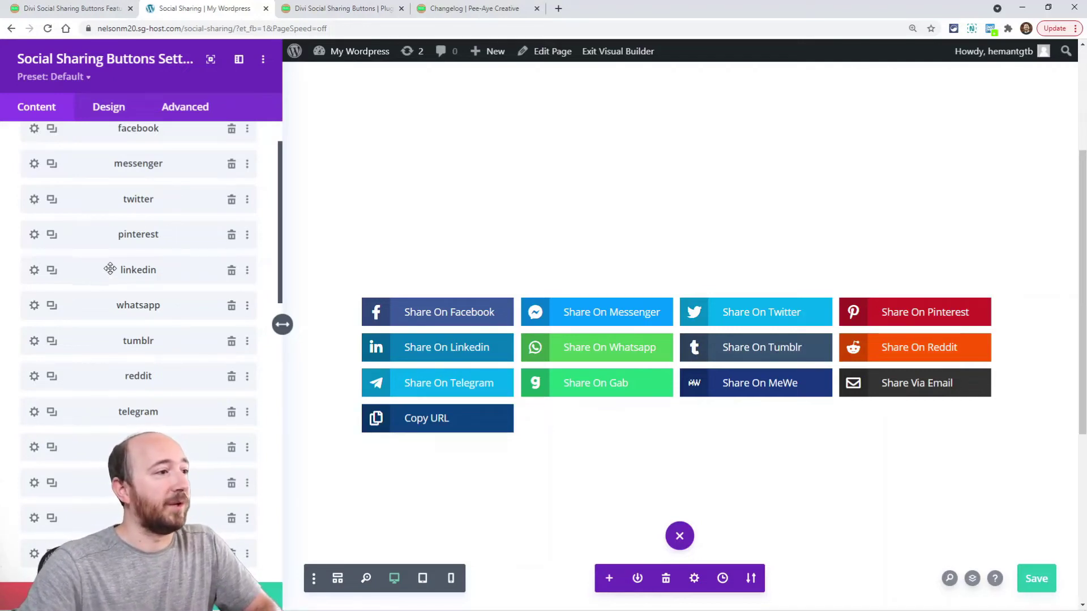
scroll(116, 283, "down", 5)
scroll(120, 305, "up", 7)
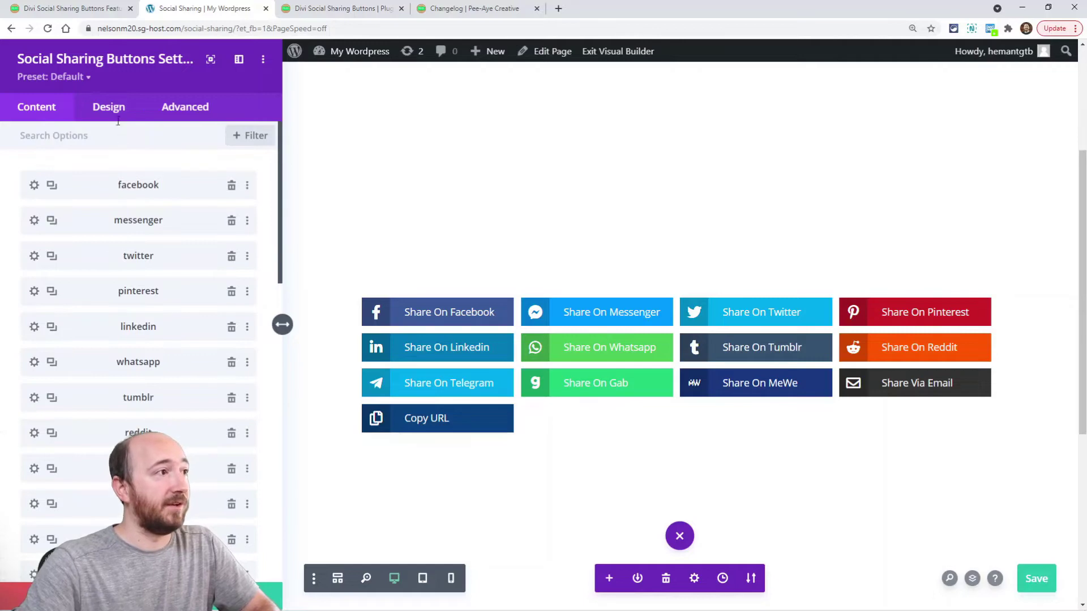
left_click(109, 106)
- Scroll the blog article to the Responsive Layout System section and its per-device GIF demo
key("ctrl+shift+Tab")
scroll(269, 313, "down", 5)
scroll(269, 313, "down", 3)
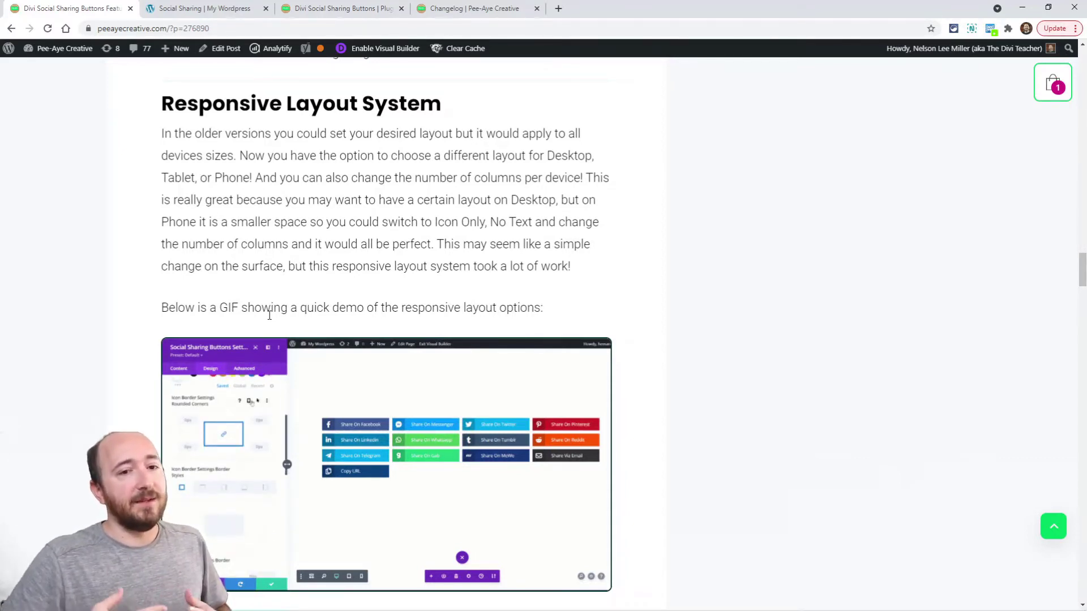
- Preview the Icon Right, Icon Above, Icon Only and Text Only button layouts, ending on Icon Left, Text Right
left_click(201, 8)
left_click(83, 177)
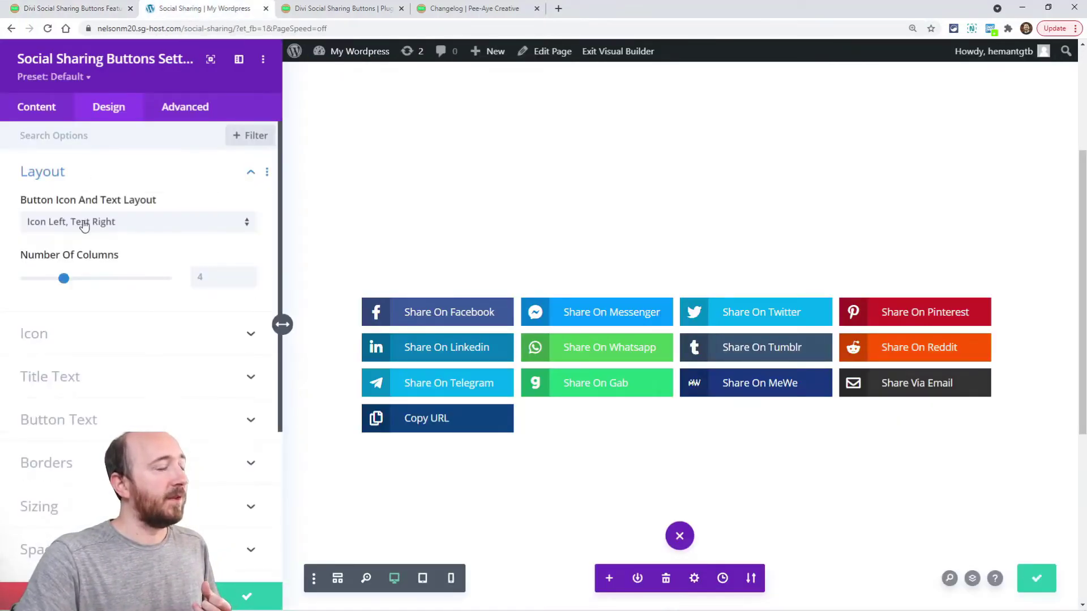
left_click(83, 226)
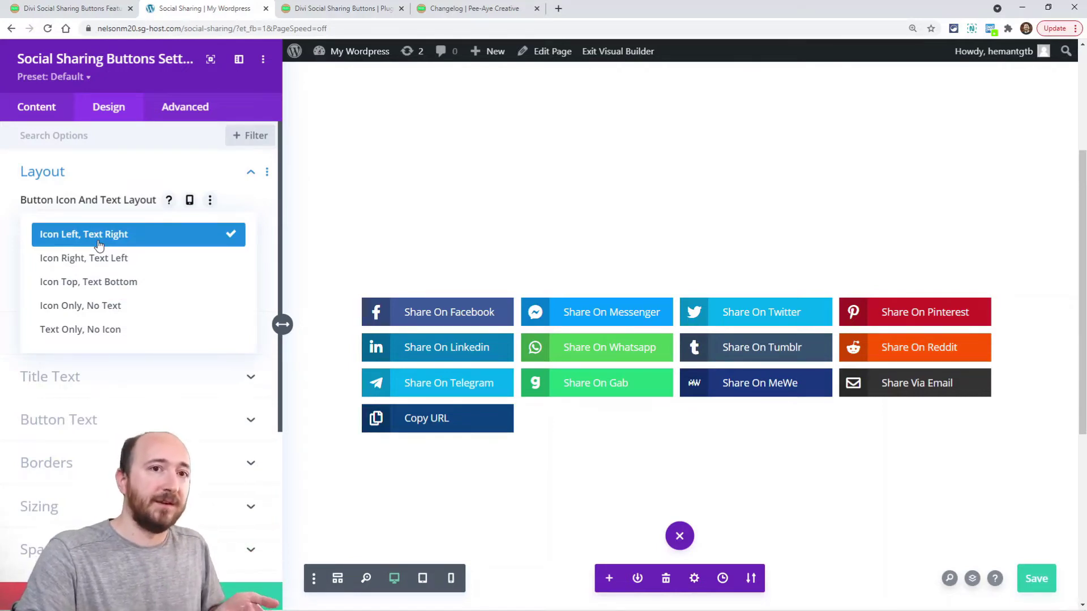
left_click(94, 266)
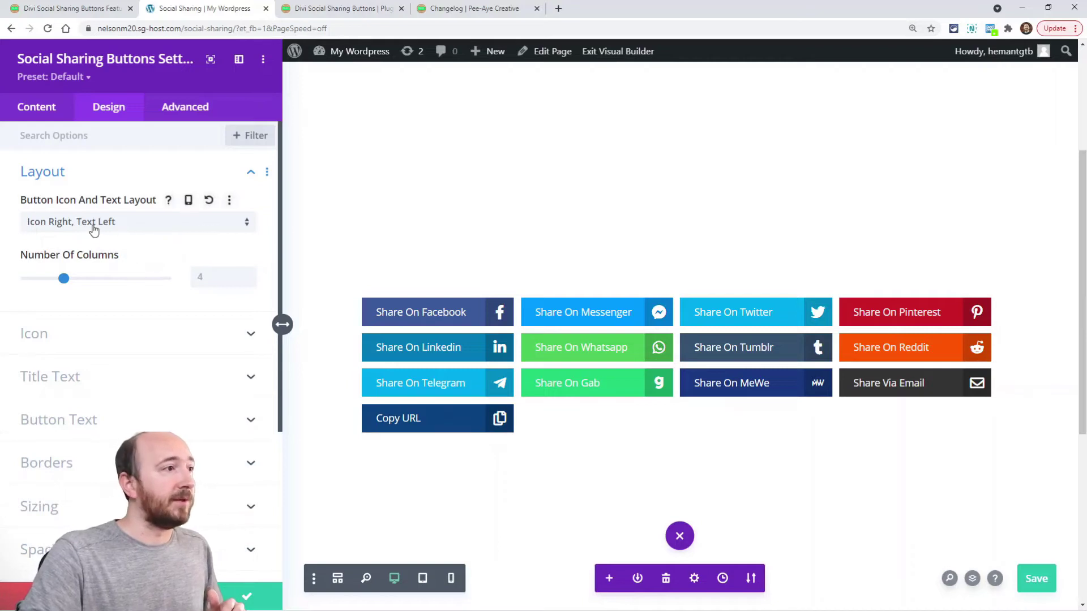
left_click(94, 222)
left_click(85, 282)
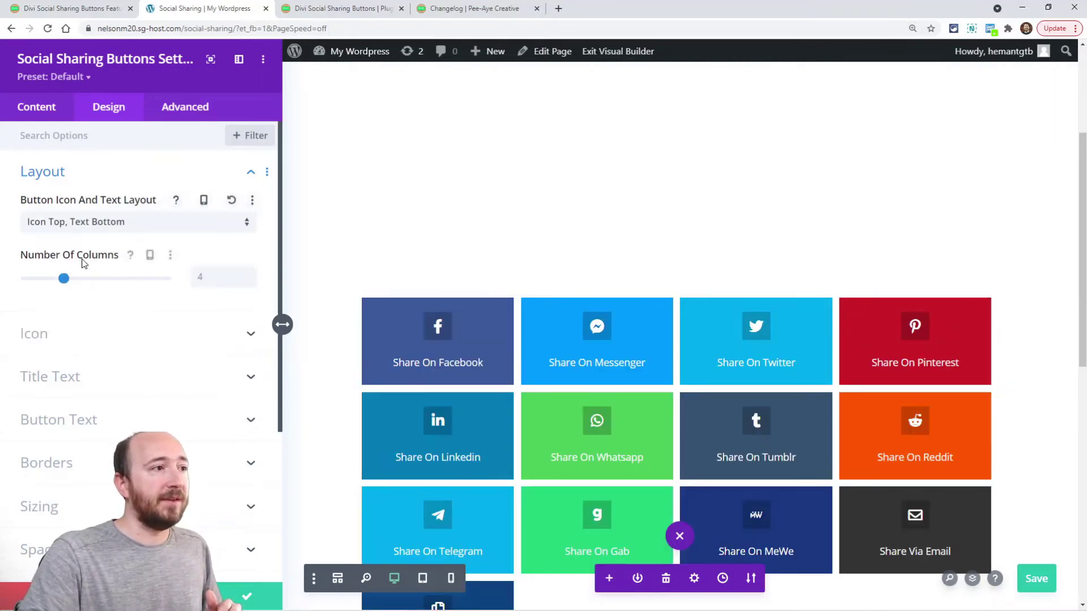
left_click(80, 229)
left_click(81, 306)
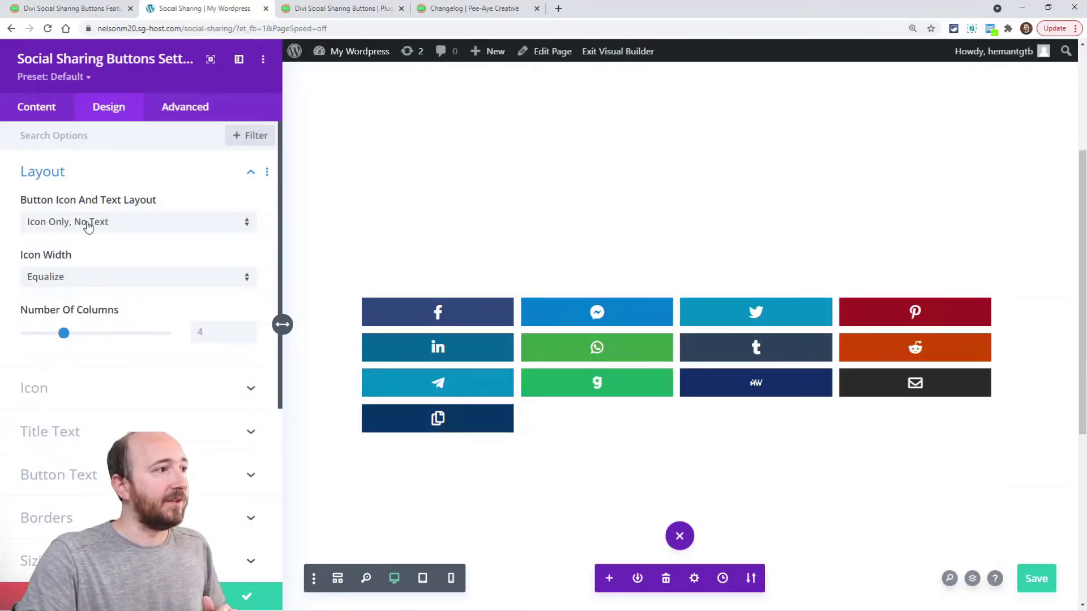
left_click(87, 225)
left_click(82, 327)
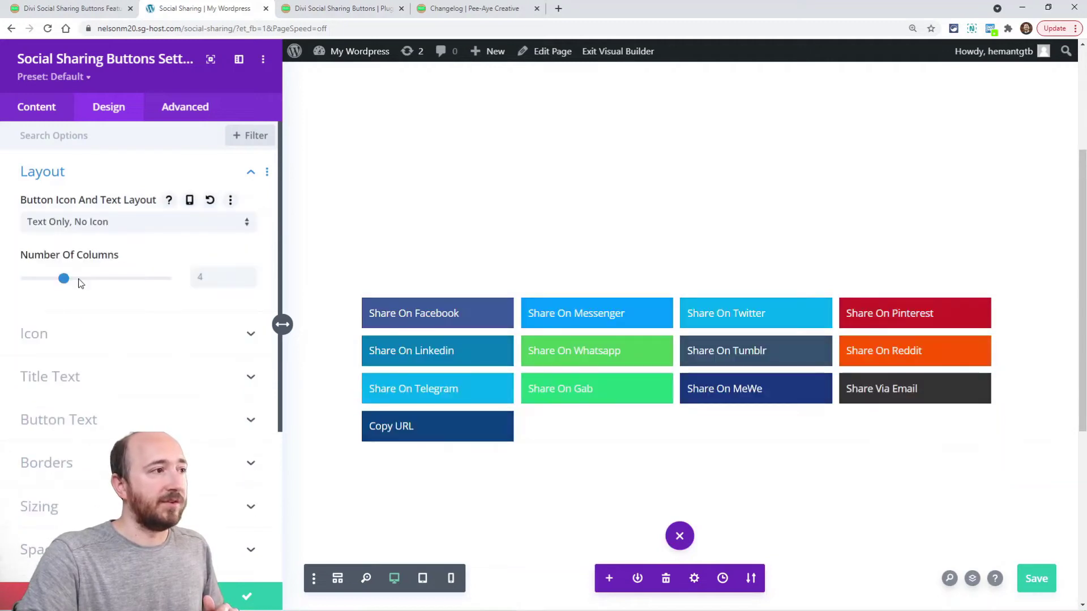
left_click(68, 223)
left_click(75, 237)
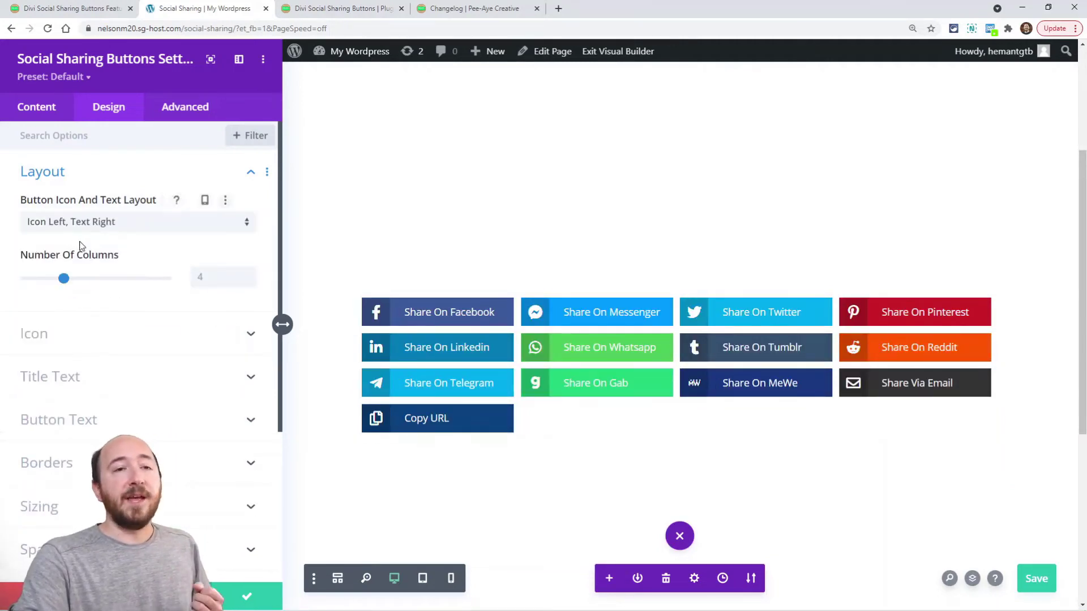
- Enable per-device button layout and column settings and switch to the Phone preview
left_click(190, 201)
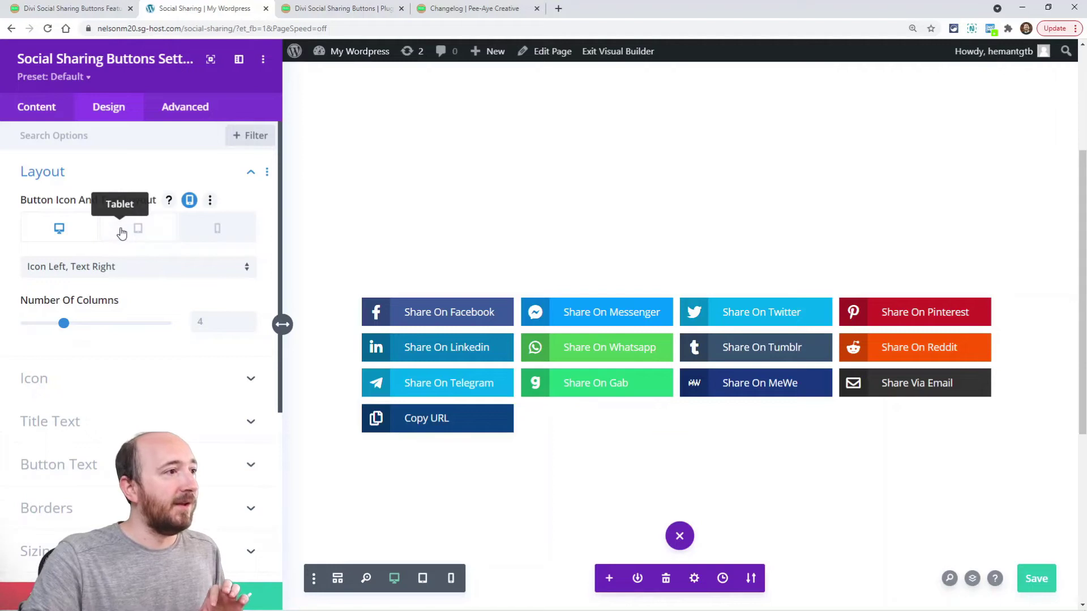
left_click(215, 233)
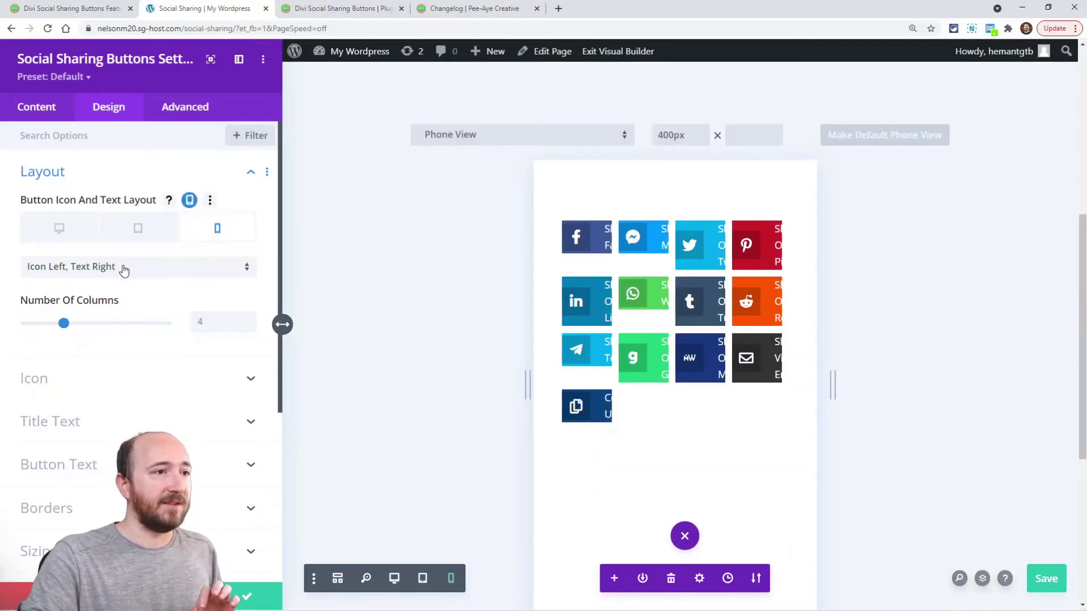
left_click(250, 327)
left_click(250, 328)
left_click(250, 327)
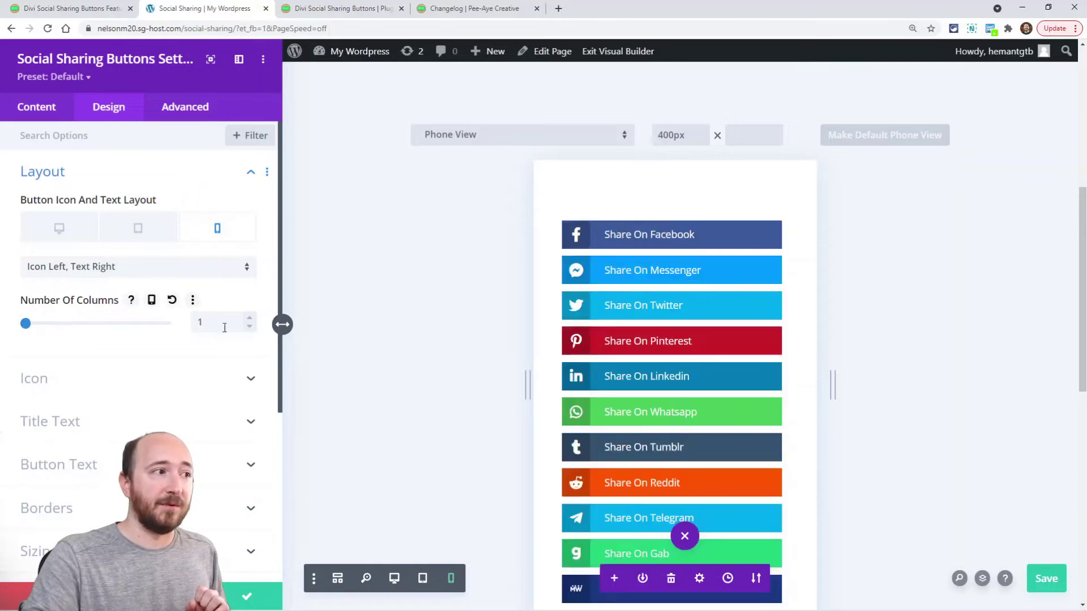
left_click(151, 300)
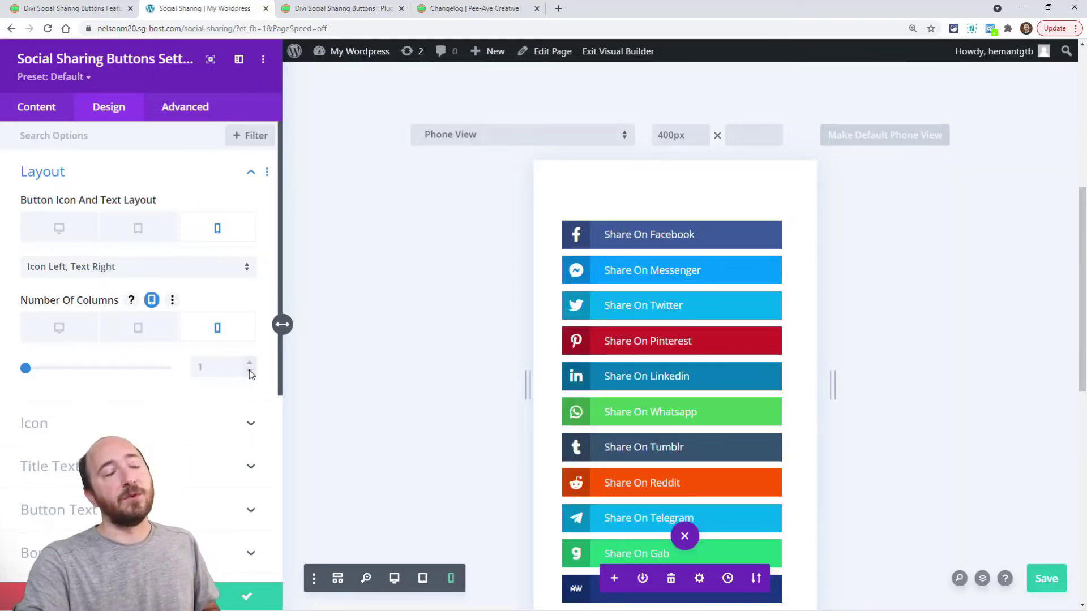
- Make the phone share buttons Icon Only, No Text and arrange them in 5 columns
left_click(194, 271)
left_click(100, 352)
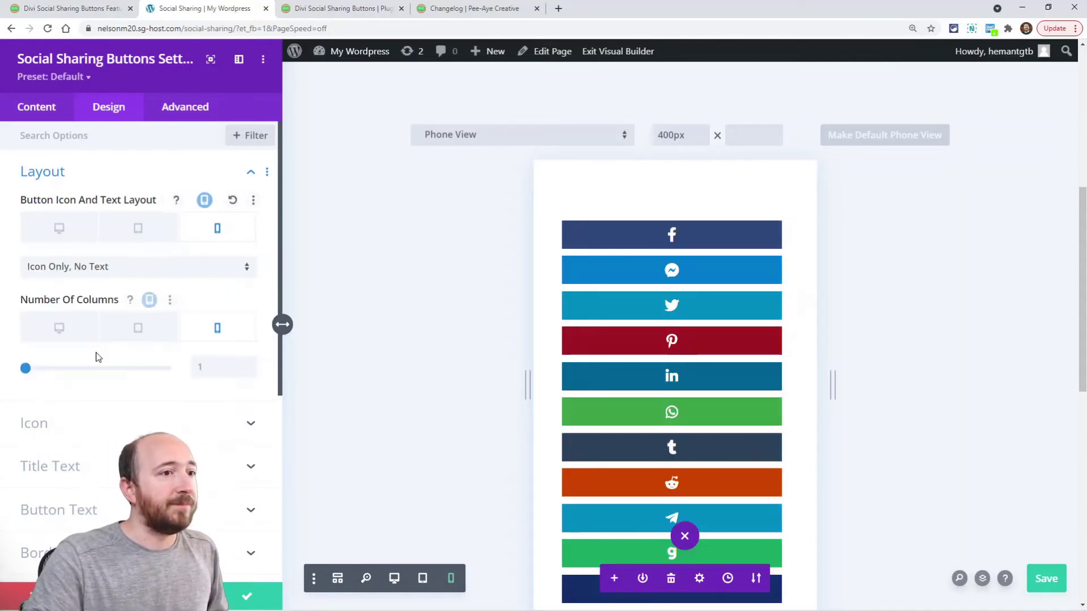
left_click(249, 363)
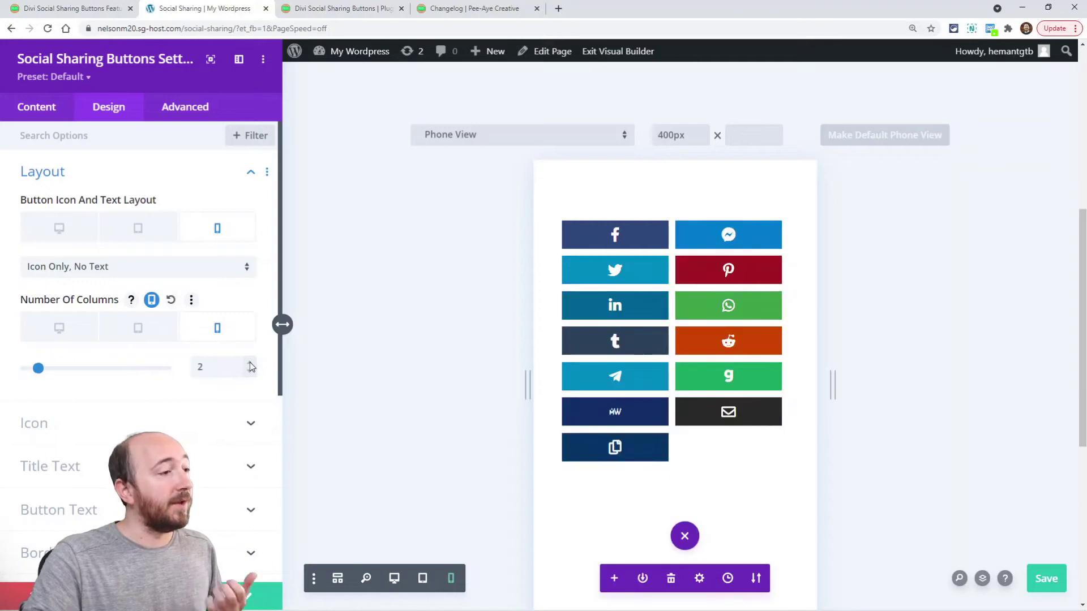
left_click(250, 363)
left_click(250, 363)
left_click(249, 363)
left_click(250, 363)
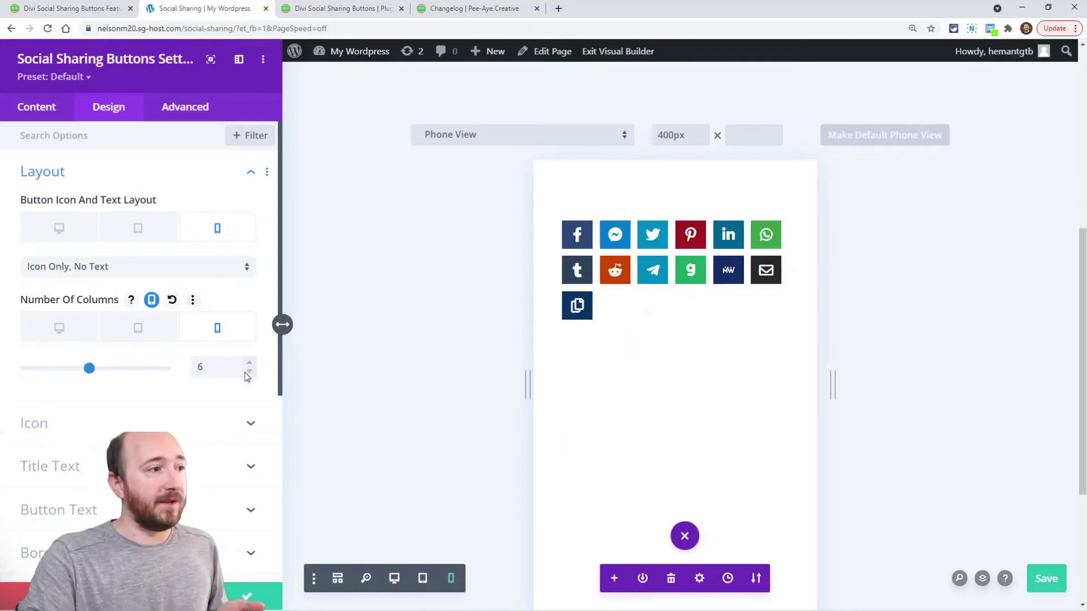
left_click(250, 372)
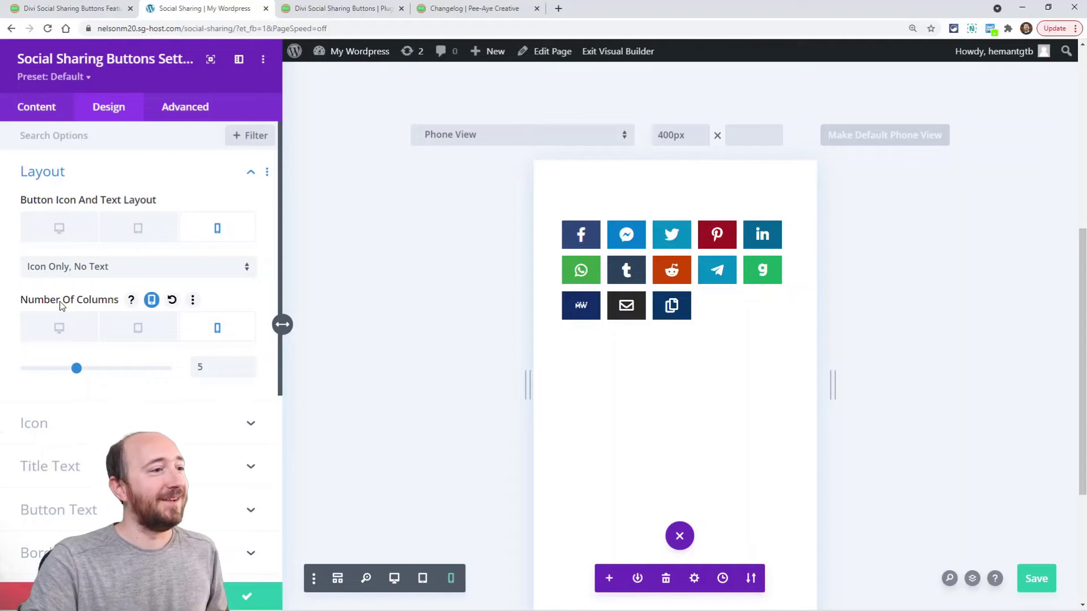
- Turn off per-device layouts and columns, reset columns to default, and make buttons Icon Only, No Text
left_click(152, 200)
left_click(151, 255)
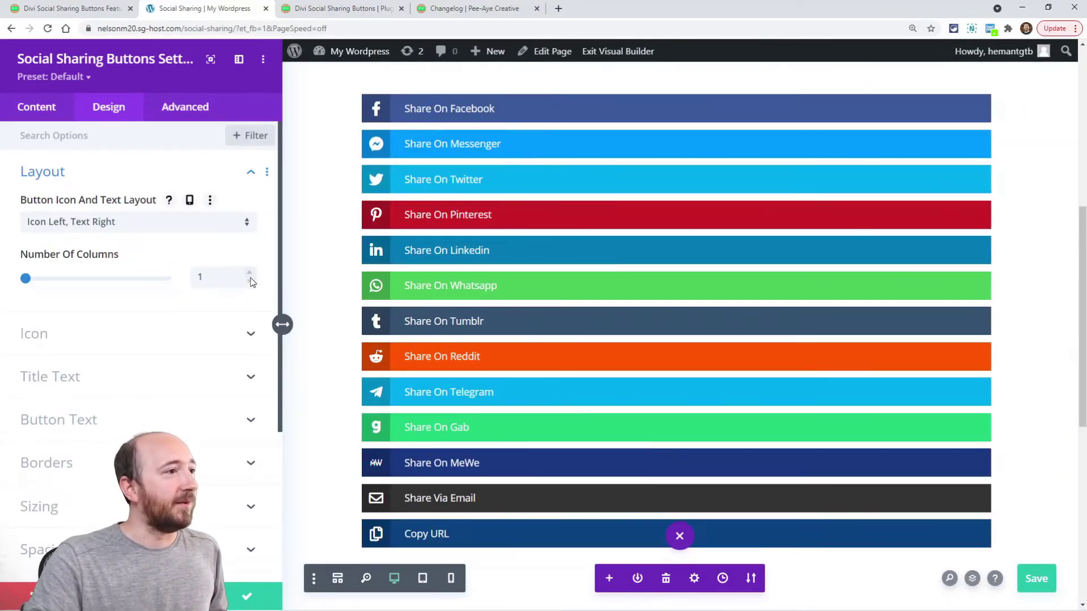
left_click(171, 256)
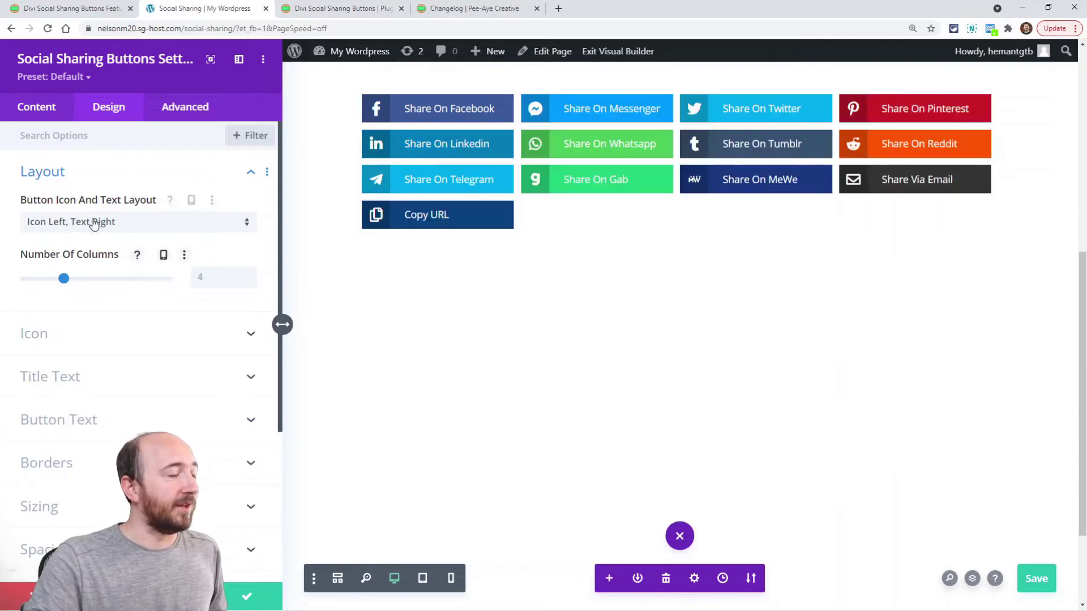
left_click(92, 222)
left_click(93, 258)
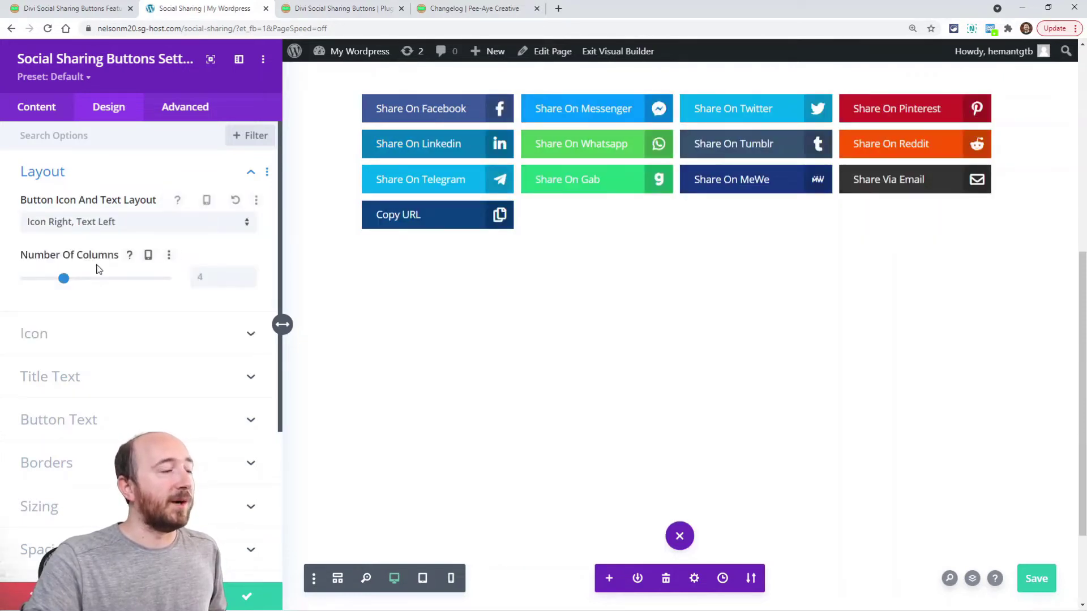
left_click(103, 222)
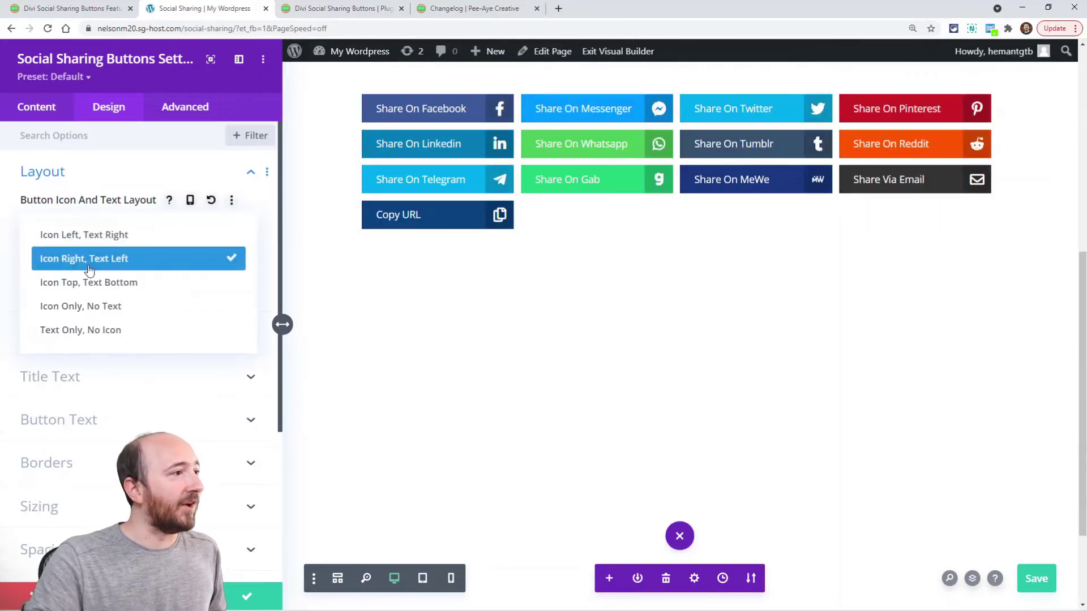
left_click(91, 307)
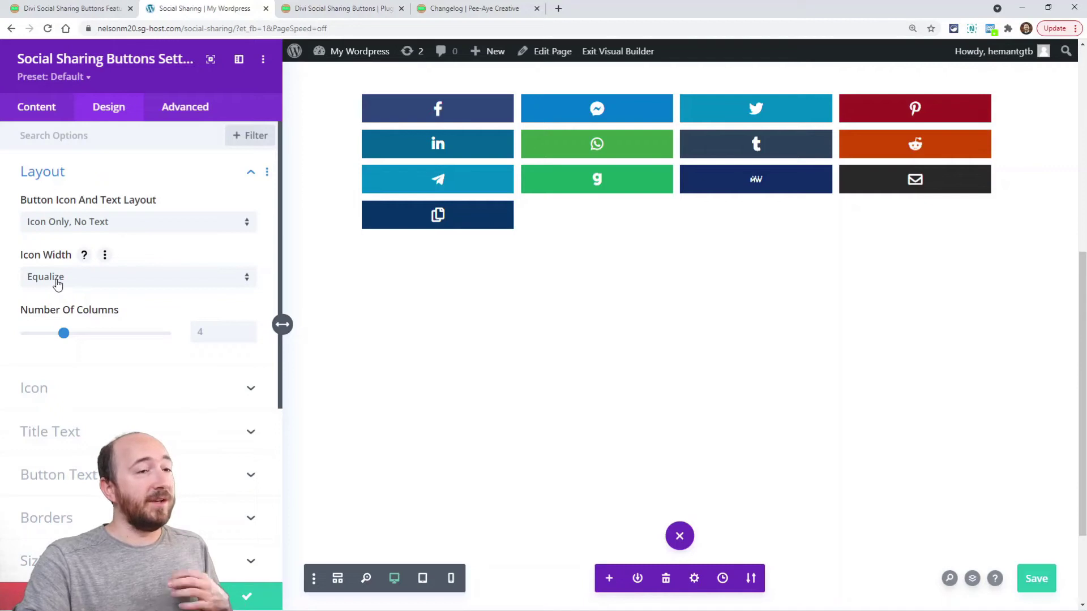
- Step the Number Of Columns up to 7, then back down to 3
left_click(250, 330)
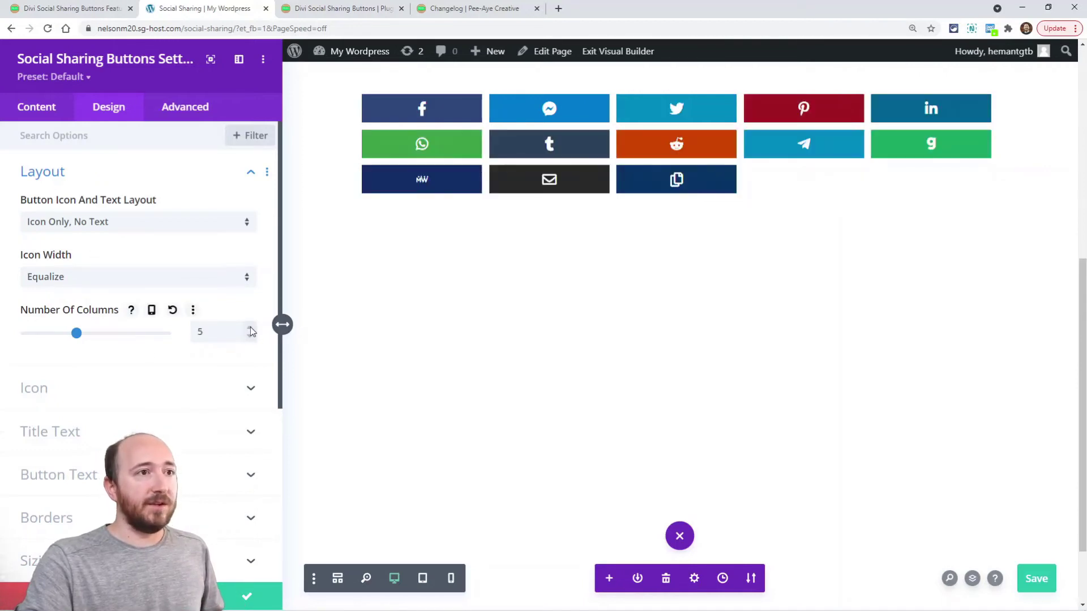
left_click(251, 329)
left_click(250, 329)
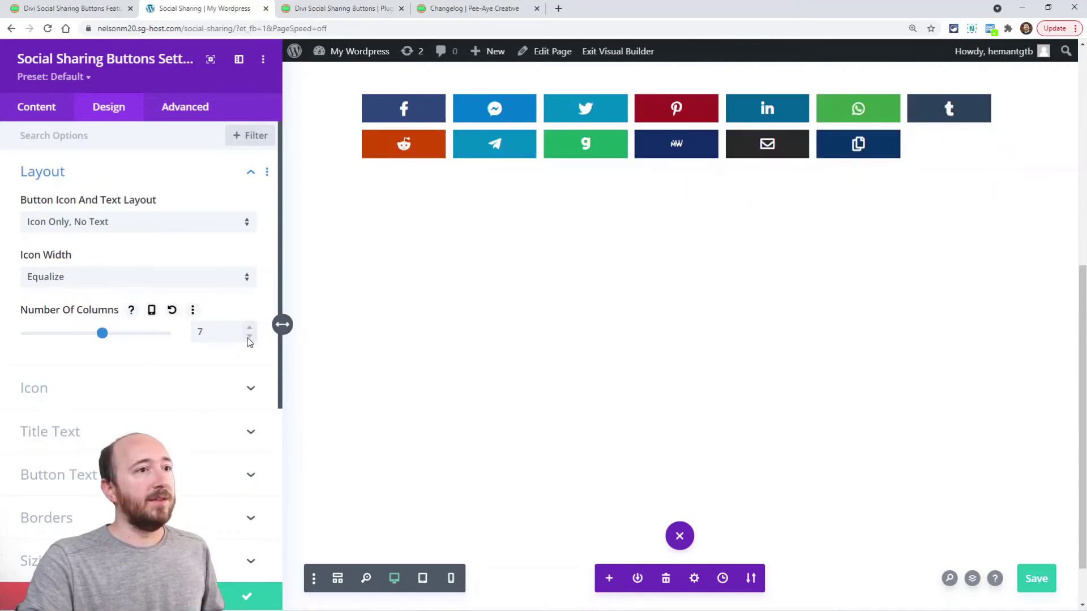
left_click(249, 338)
left_click(249, 337)
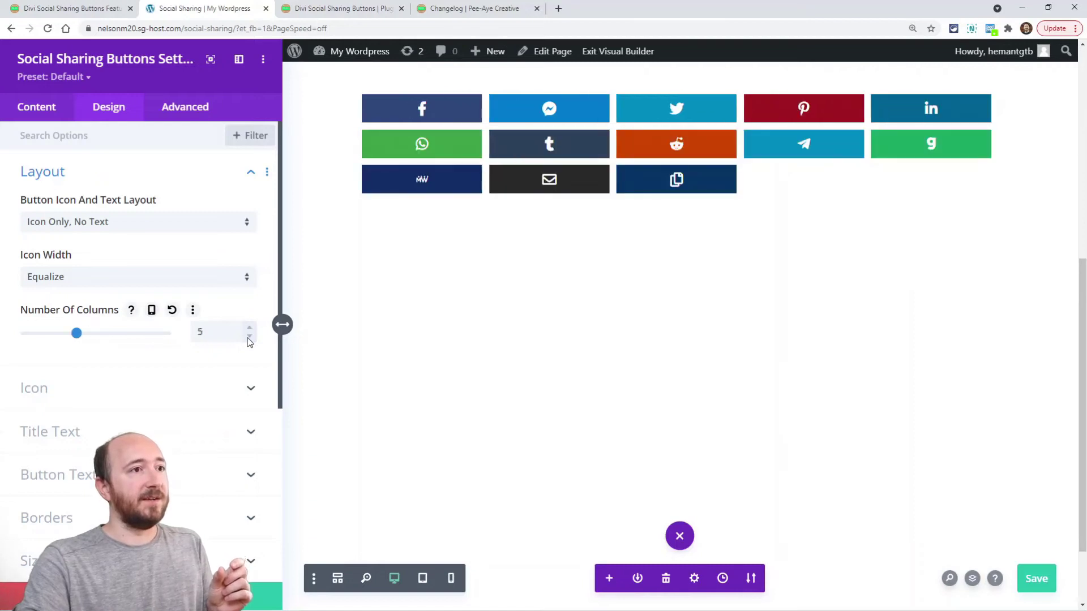
left_click(249, 337)
left_click(249, 338)
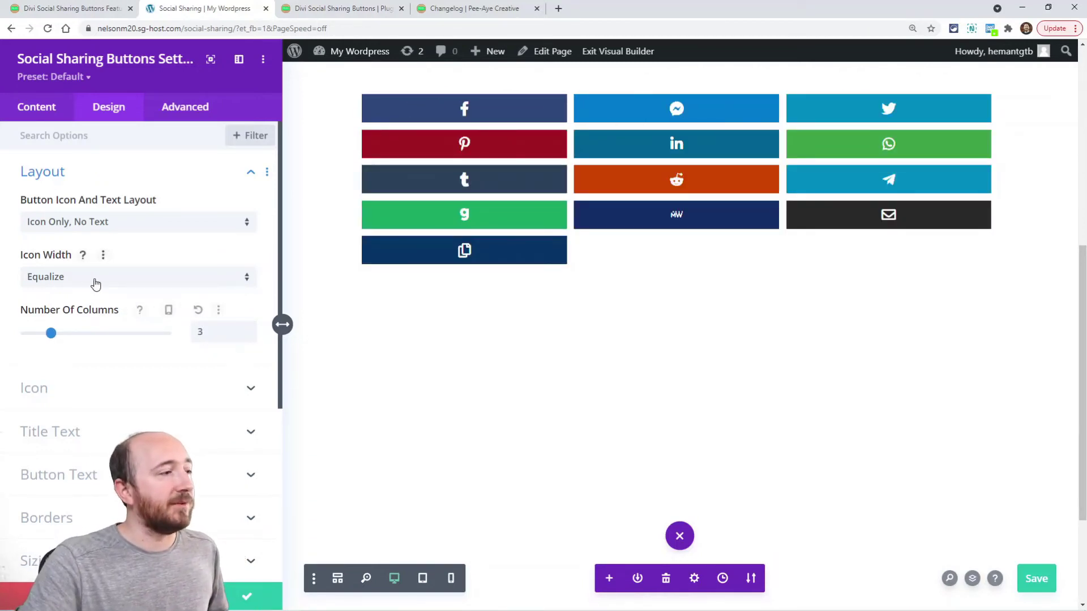
- Set Icon Width to Fixed and raise Number Of Columns to 13 so all icons fit one row
left_click(74, 279)
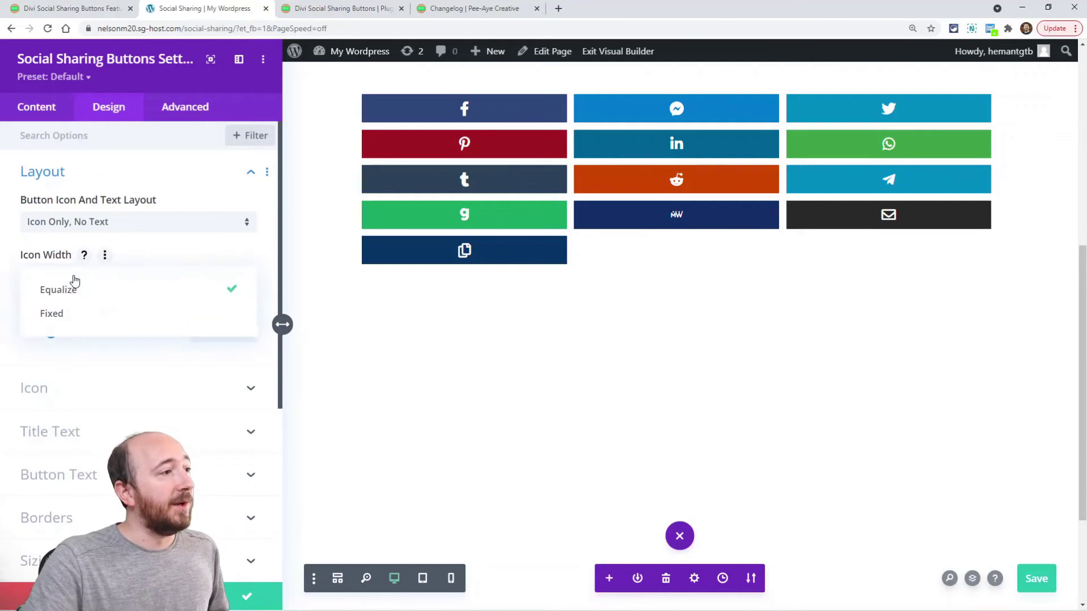
left_click(65, 319)
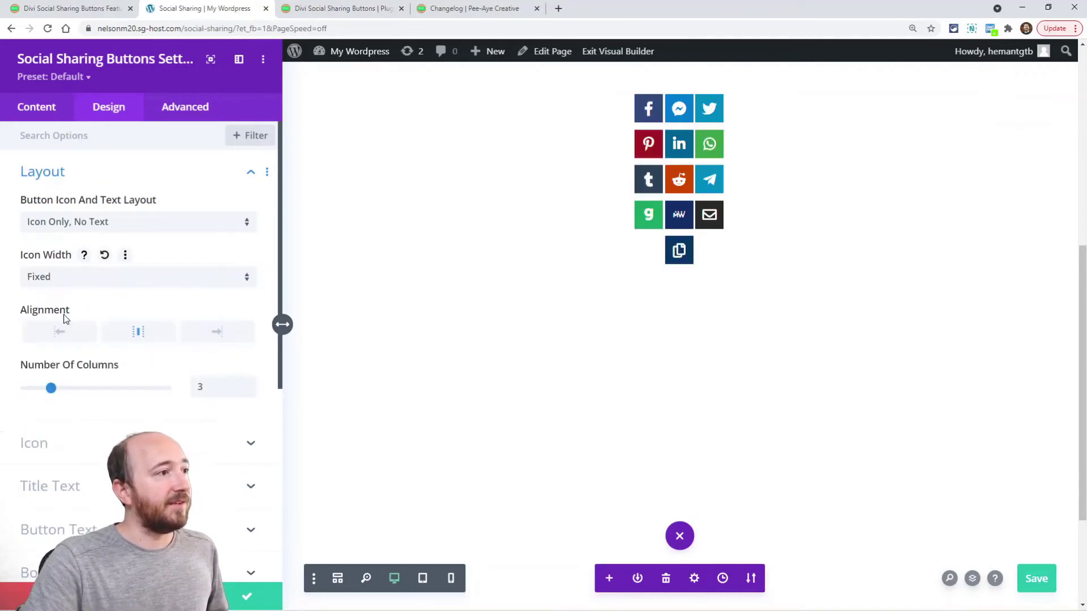
left_click(251, 382)
left_click(251, 382)
left_click(251, 382)
left_click(251, 382)
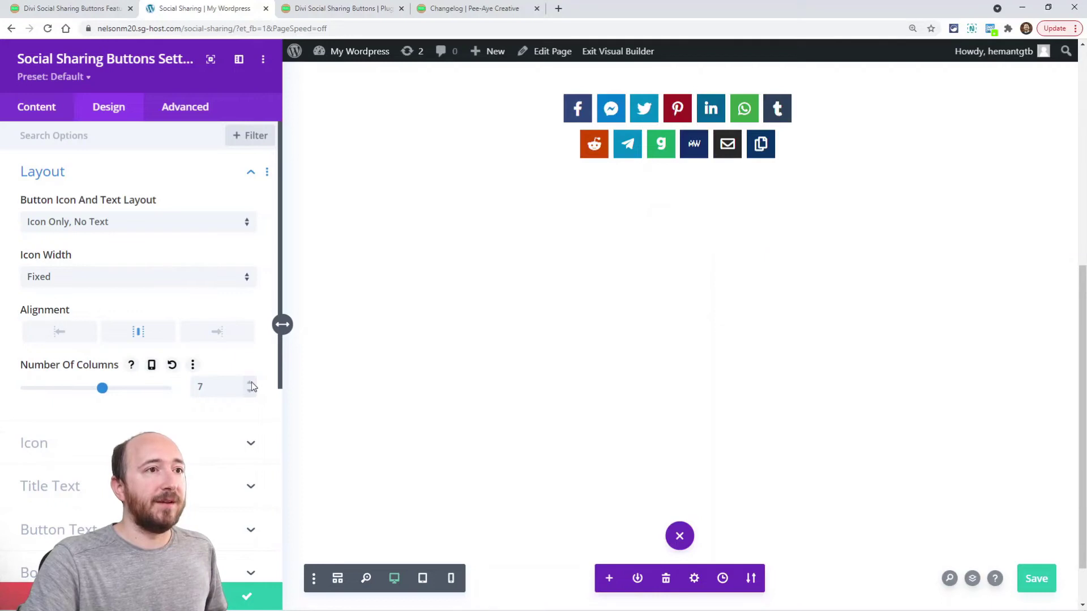
left_click(251, 382)
left_click(251, 383)
left_click(252, 382)
left_click(252, 382)
left_click(251, 383)
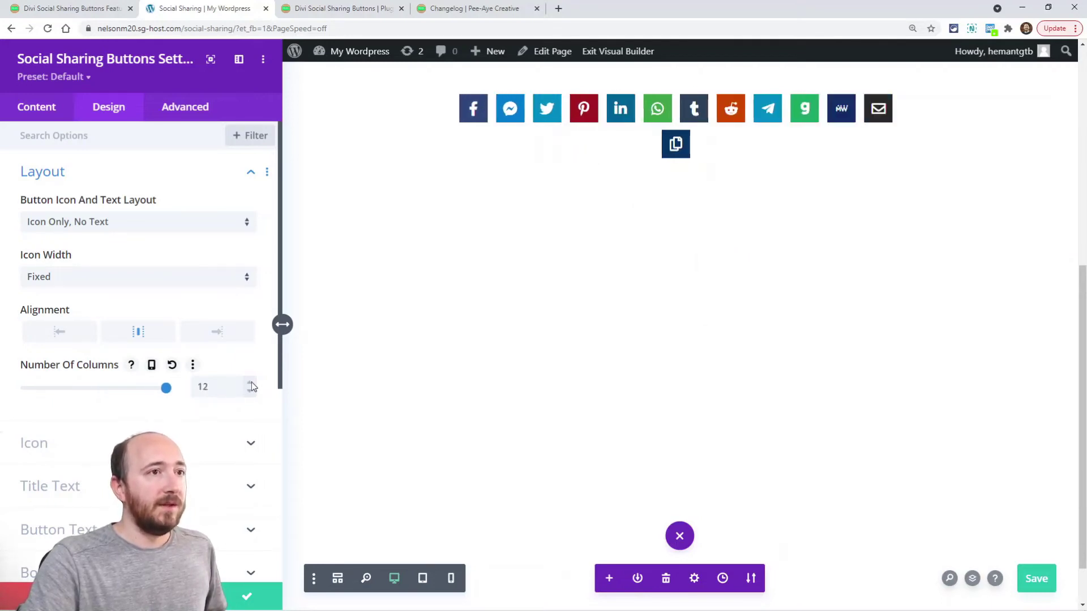
left_click(252, 384)
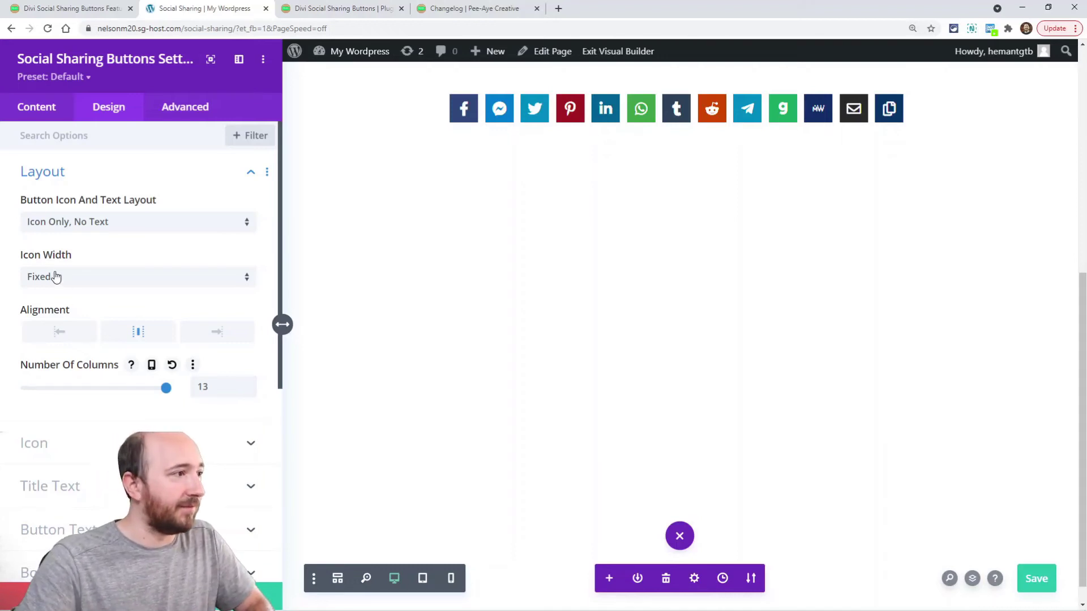
- Try left and right alignment for the icon row, then settle on center
left_click(59, 333)
left_click(209, 332)
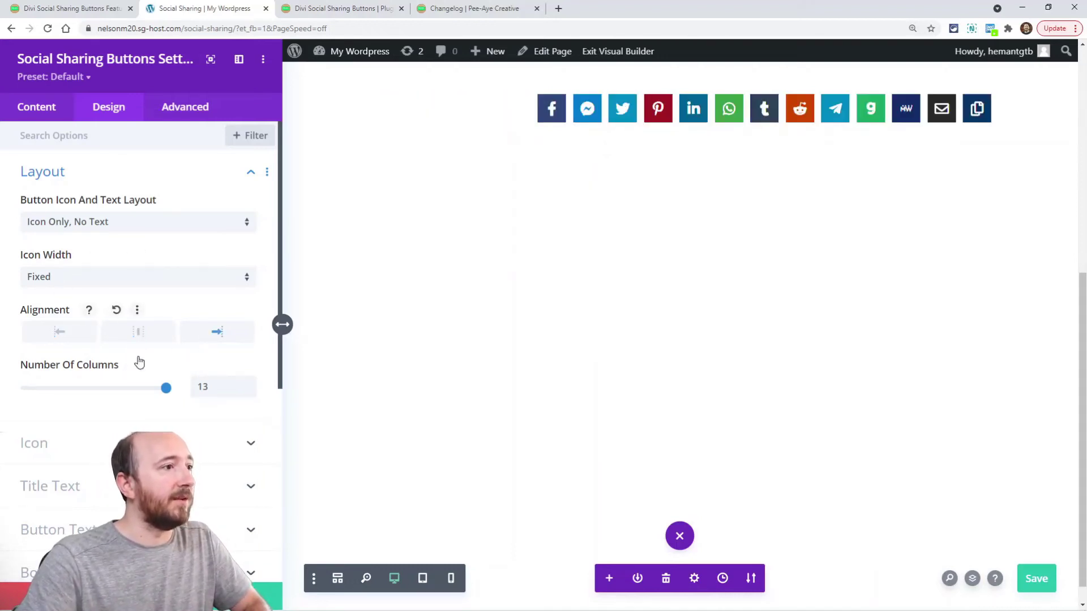
left_click(135, 335)
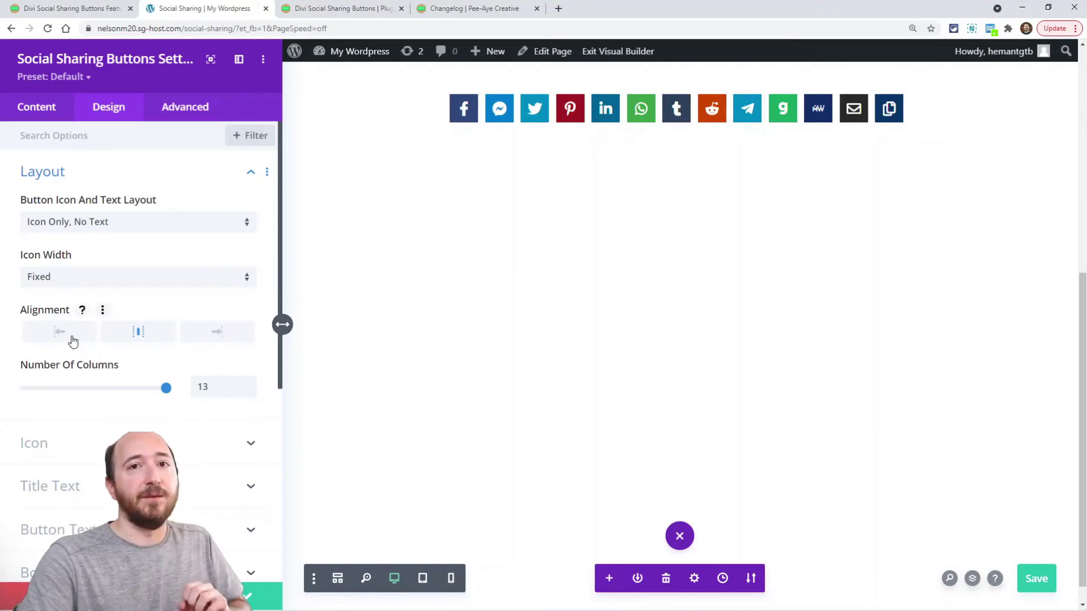
- Glance at the plugin's changelog article, then return to the page being edited
left_click(67, 8)
scroll(350, 346, "down", 3)
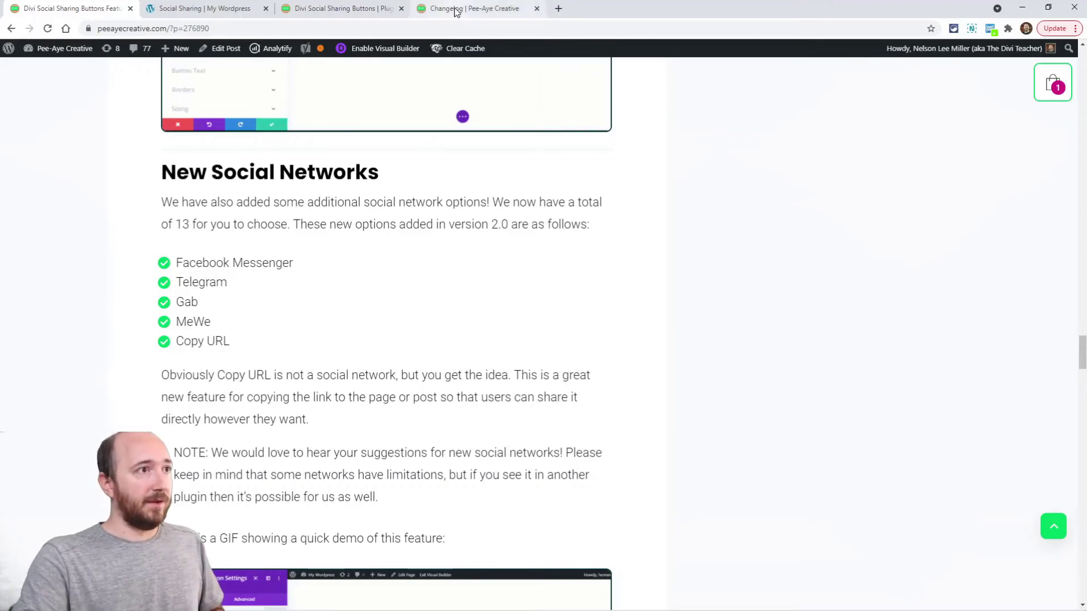
left_click(213, 13)
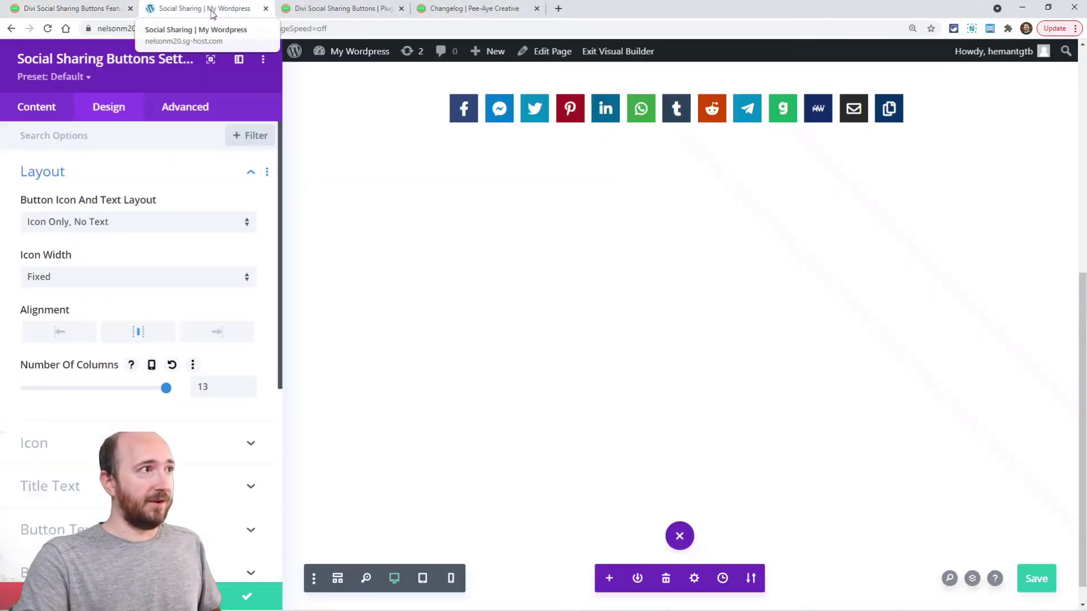
- Check the Social Network options on the messenger item, keeping Messenger, and return to the network list
left_click(35, 107)
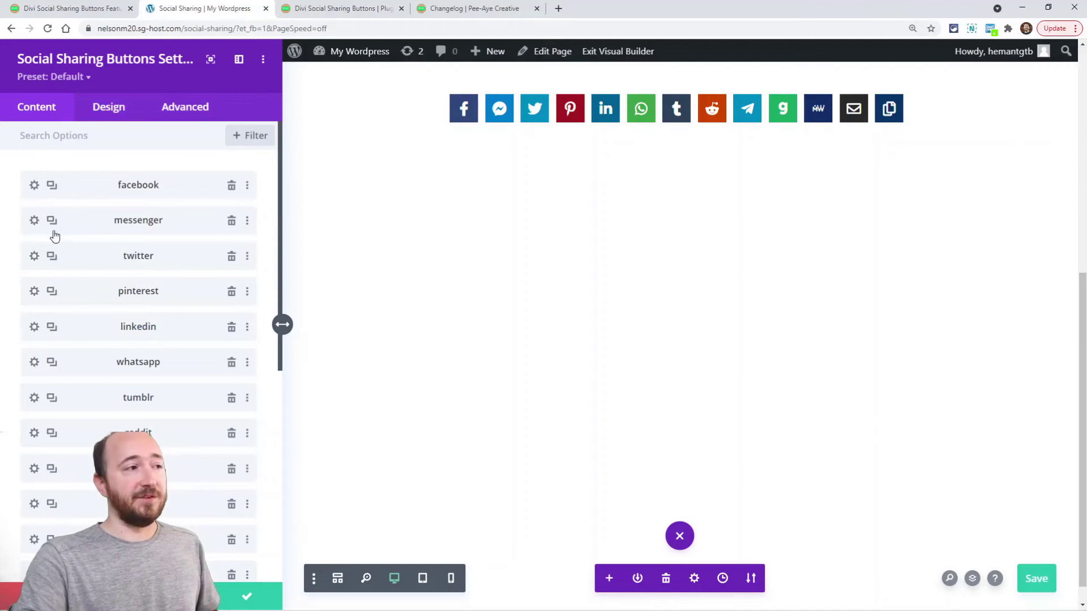
left_click(35, 221)
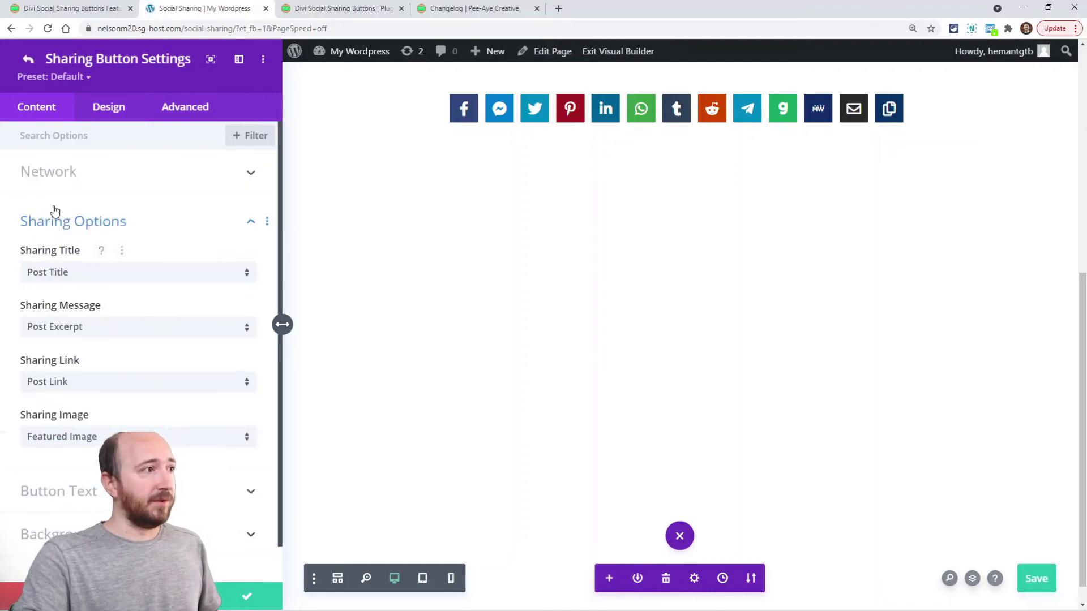
left_click(53, 172)
left_click(68, 222)
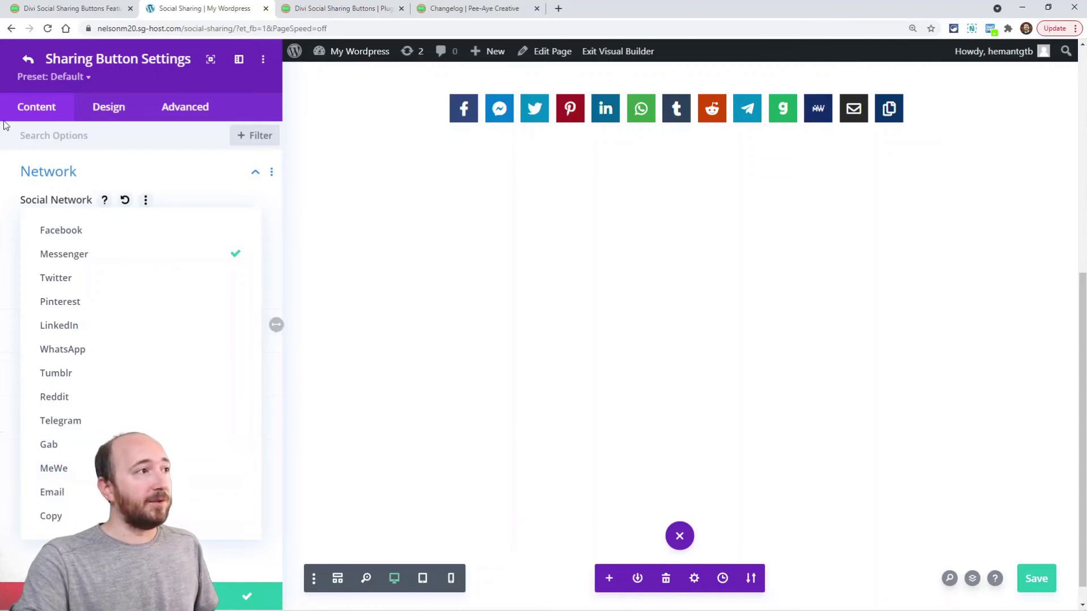
left_click(29, 61)
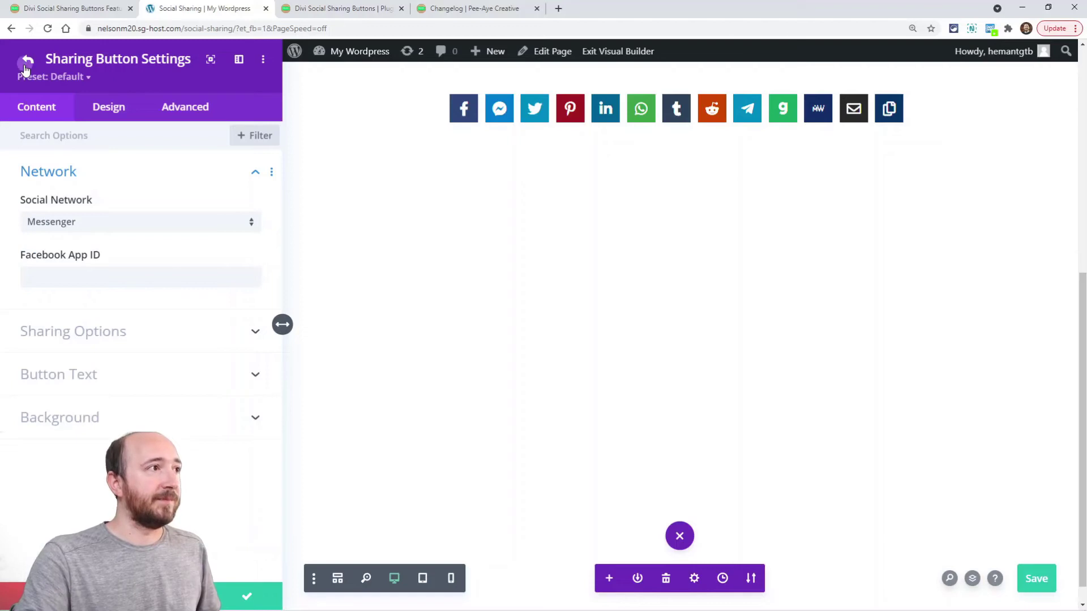
left_click(27, 61)
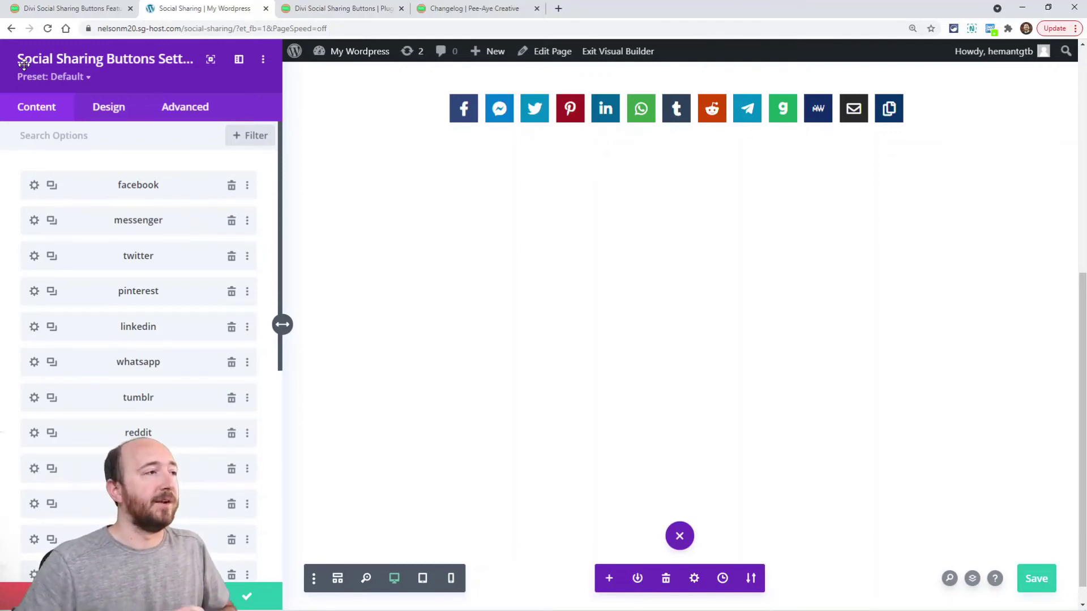
- Read the changelog article down past the GIF to the Other Improvements section
left_click(57, 8)
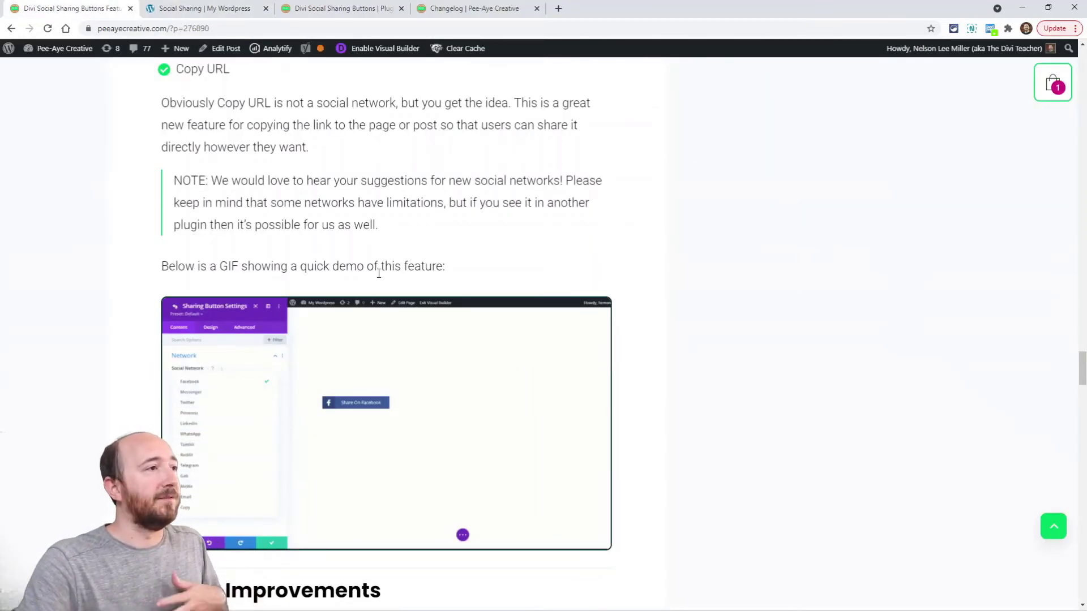
scroll(95, 291, "down", 2)
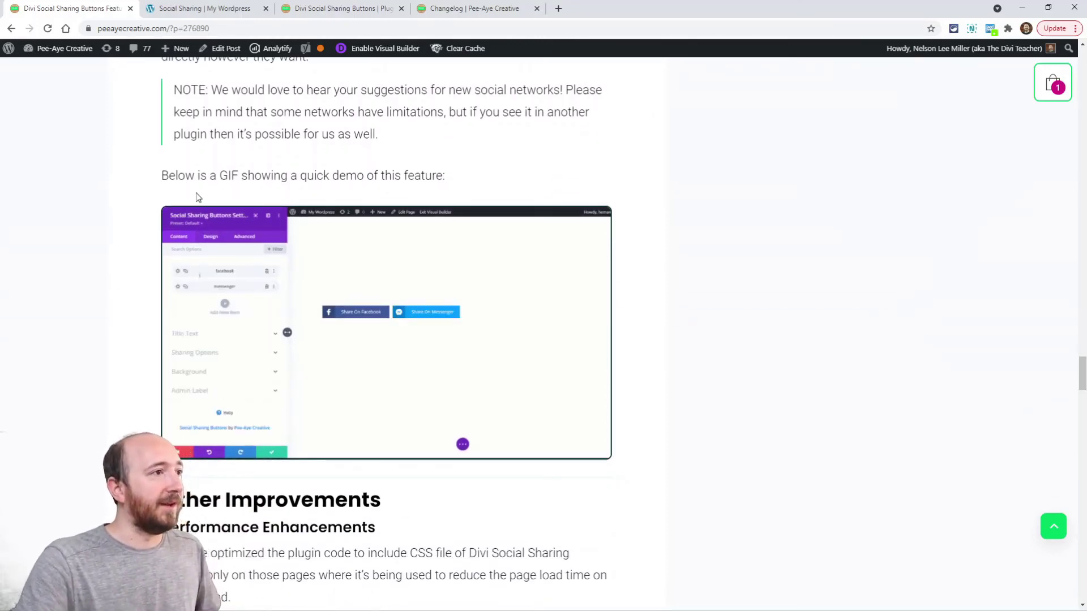
scroll(198, 231, "down", 3)
scroll(197, 231, "down", 2)
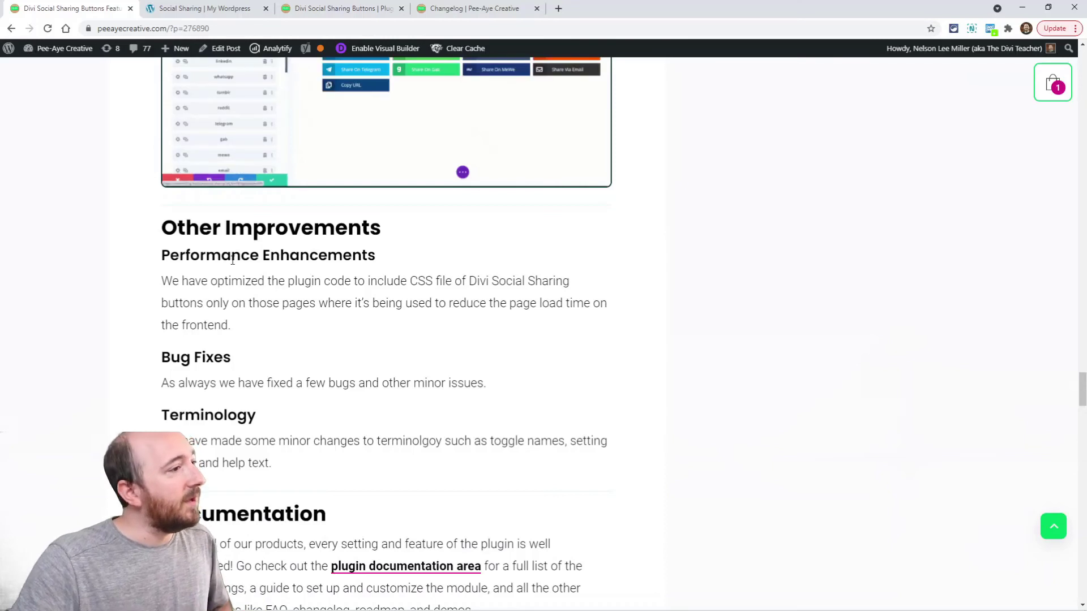
- Scroll to the Documentation and View Product Page And Purchase sections, then slightly back up
scroll(243, 289, "down", 5)
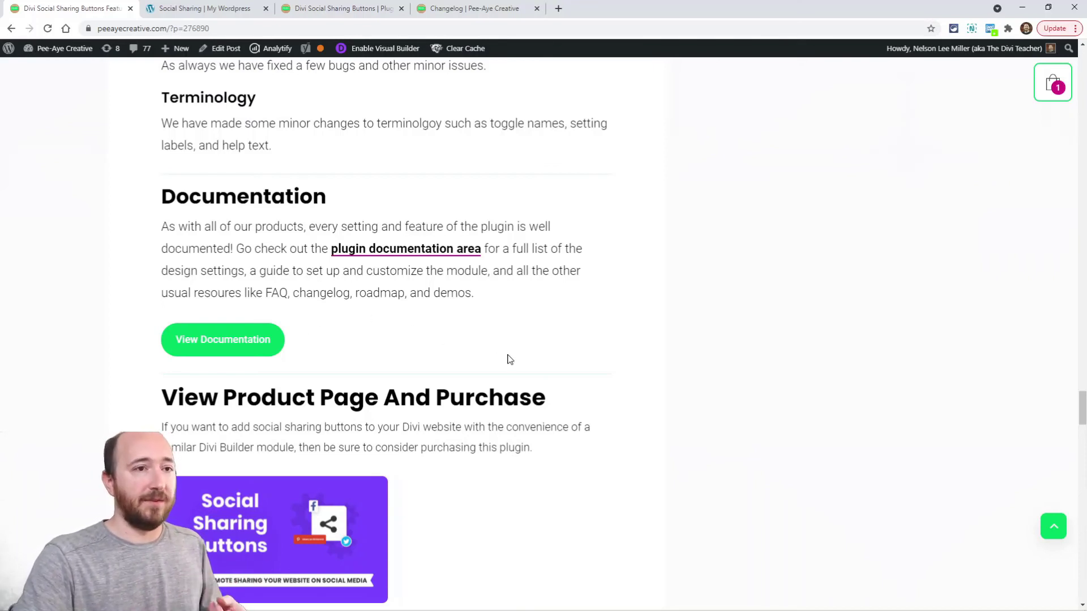
scroll(510, 360, "down", 3)
scroll(518, 371, "up", 2)
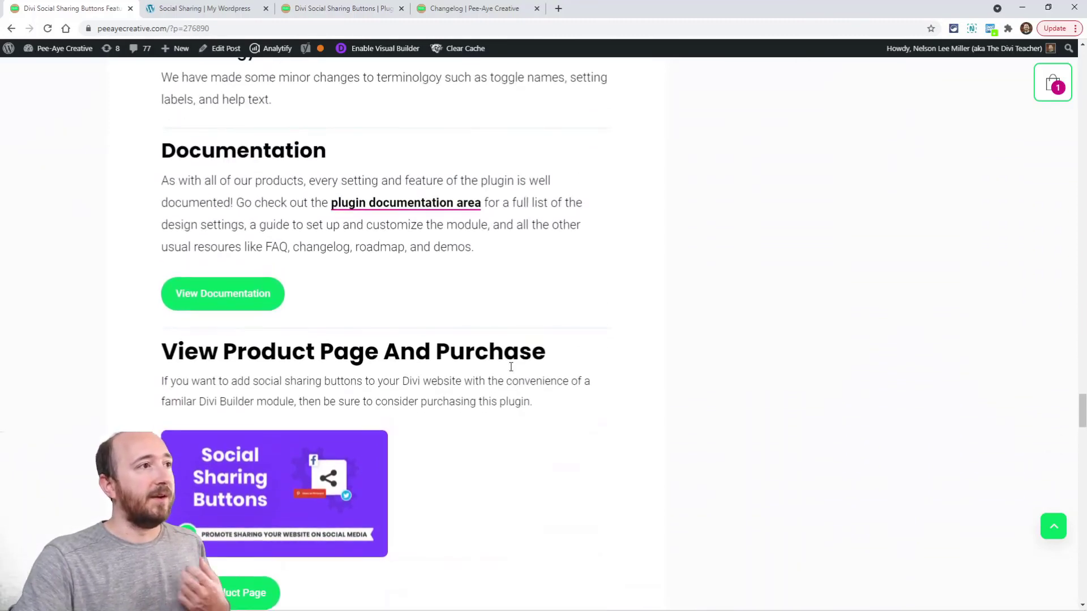
scroll(511, 367, "up", 1)
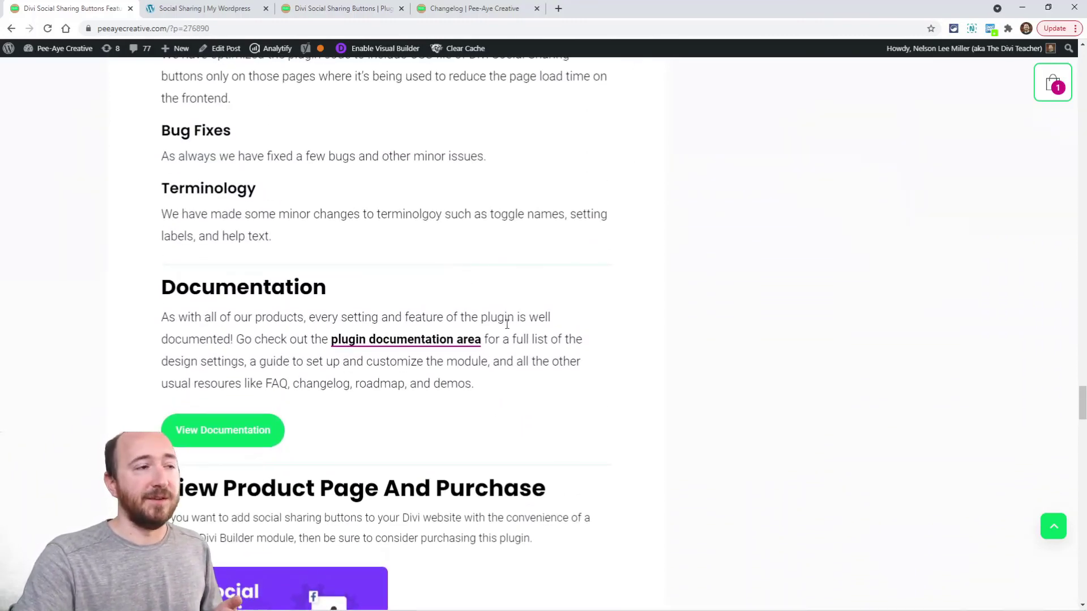